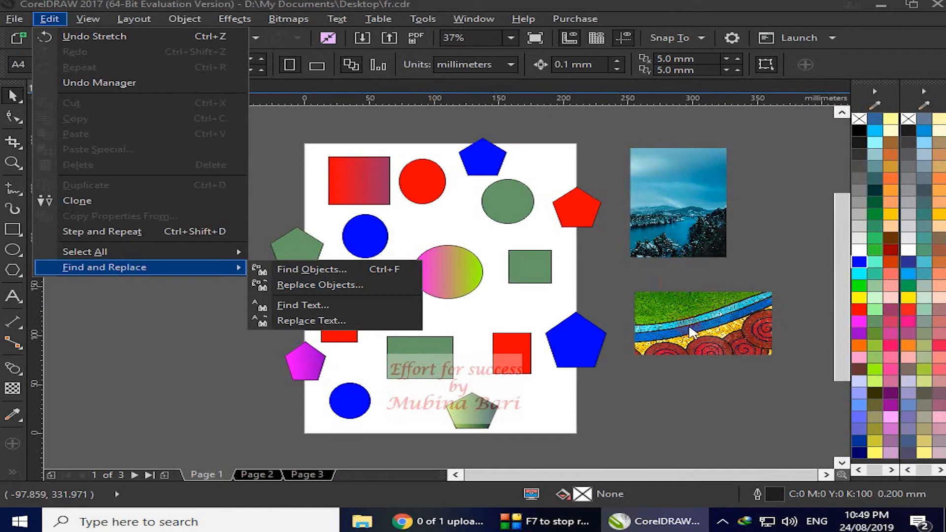
Begin a new object search on page 1, limit it to the Rectangles object type and run it.
click(335, 271)
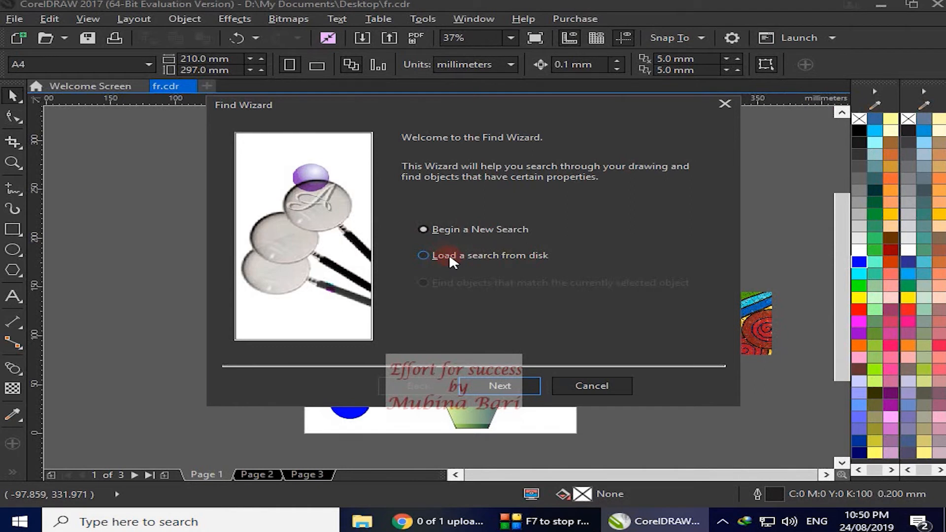
click(423, 230)
click(512, 384)
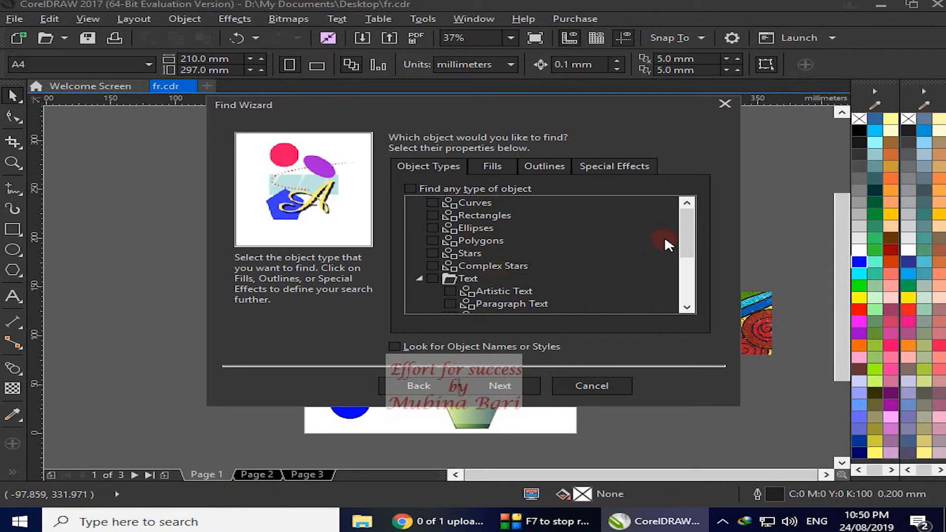
drag(690, 236, 690, 257)
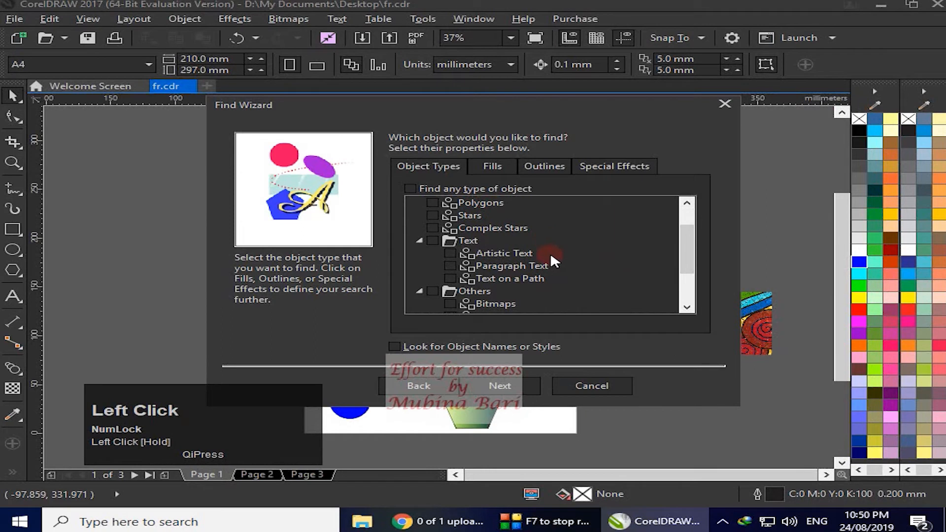
click(687, 260)
drag(687, 264, 685, 296)
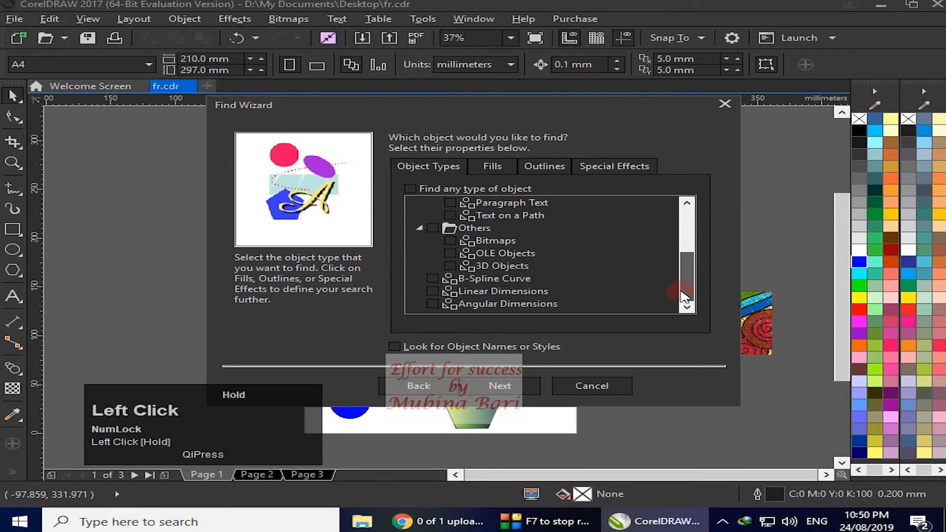
drag(685, 296, 684, 222)
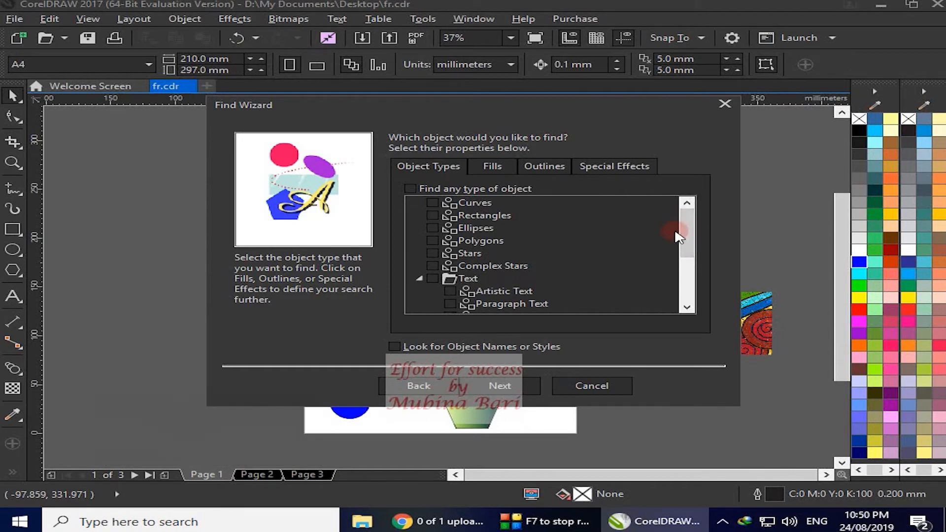
click(434, 216)
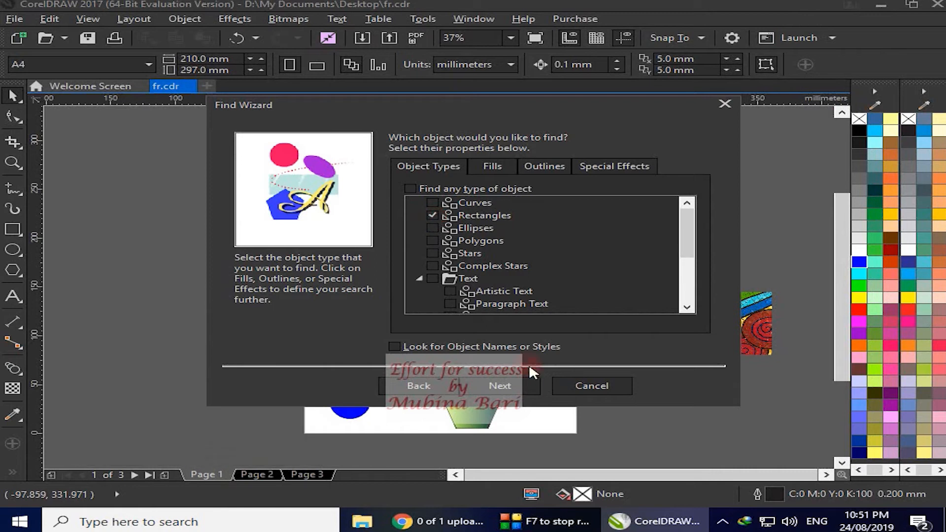
click(525, 387)
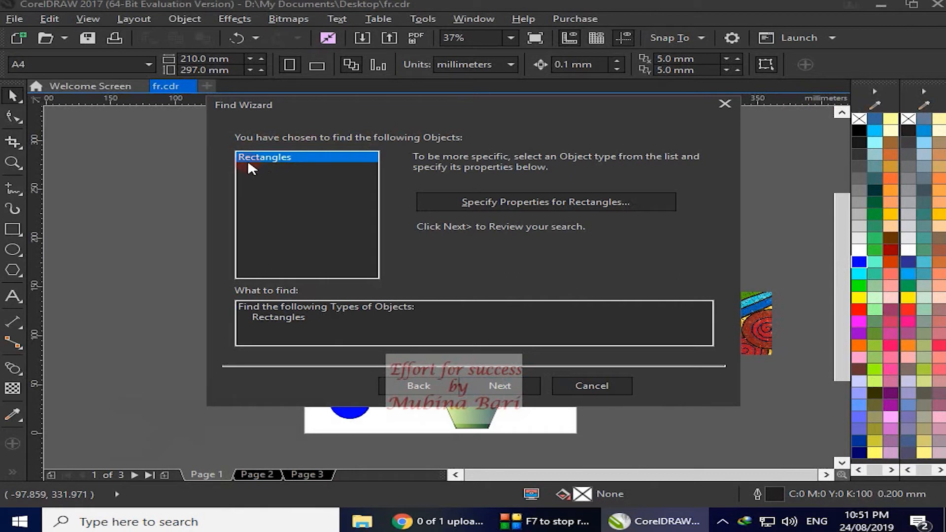
click(496, 385)
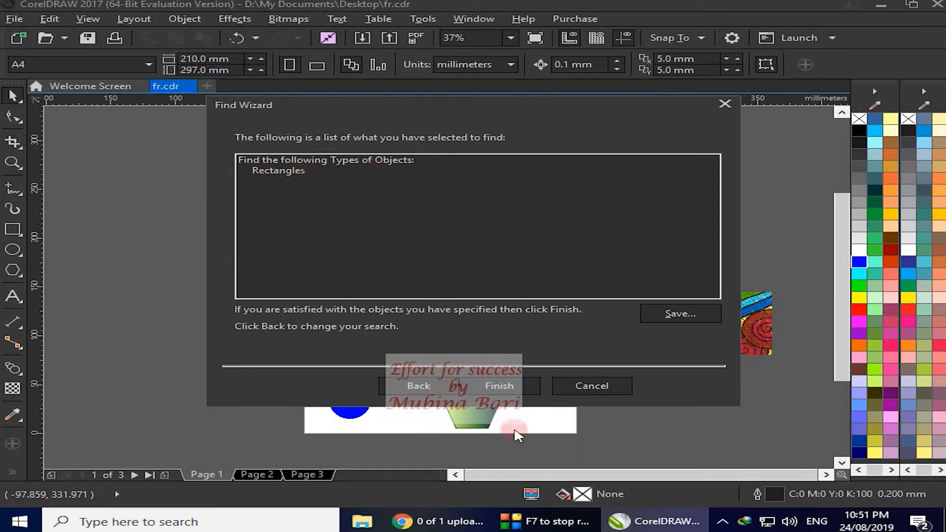
click(501, 384)
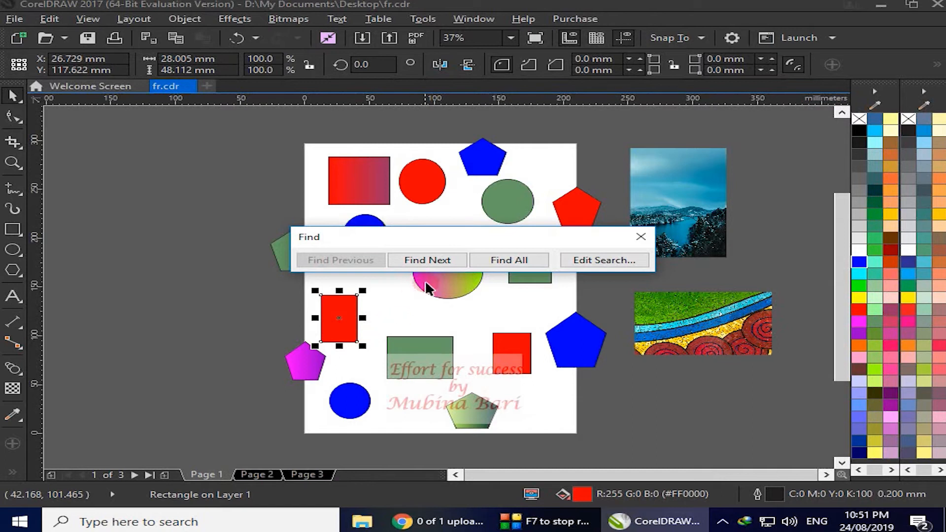
Step forward through the matching rectangles on page 1, and go back to the previous match.
click(428, 260)
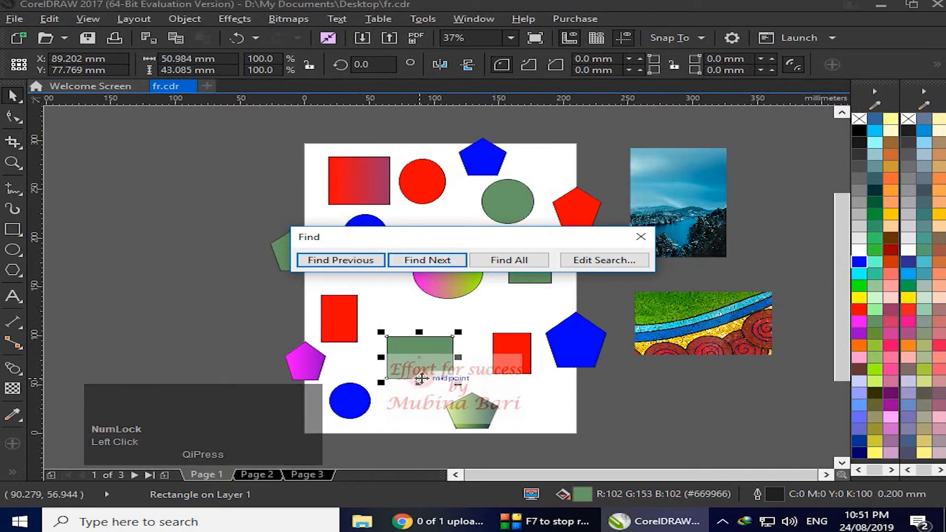
click(437, 264)
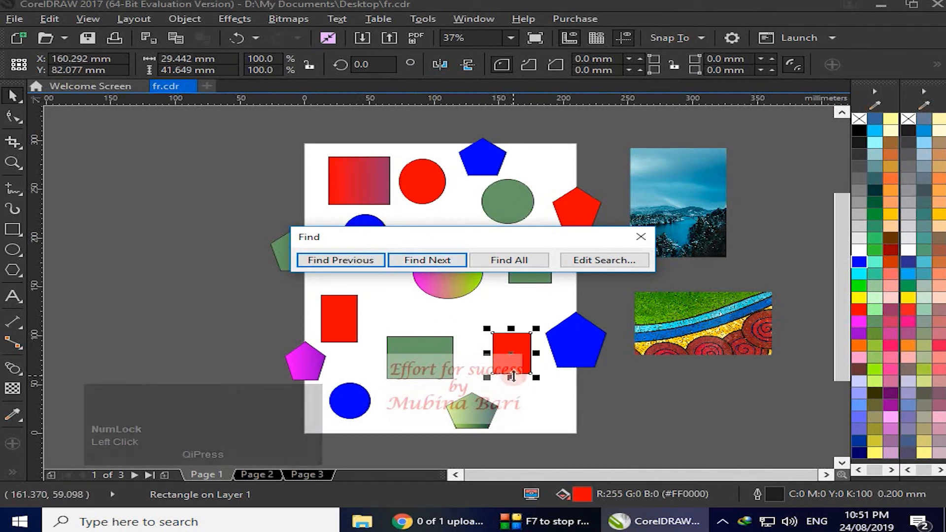
click(435, 261)
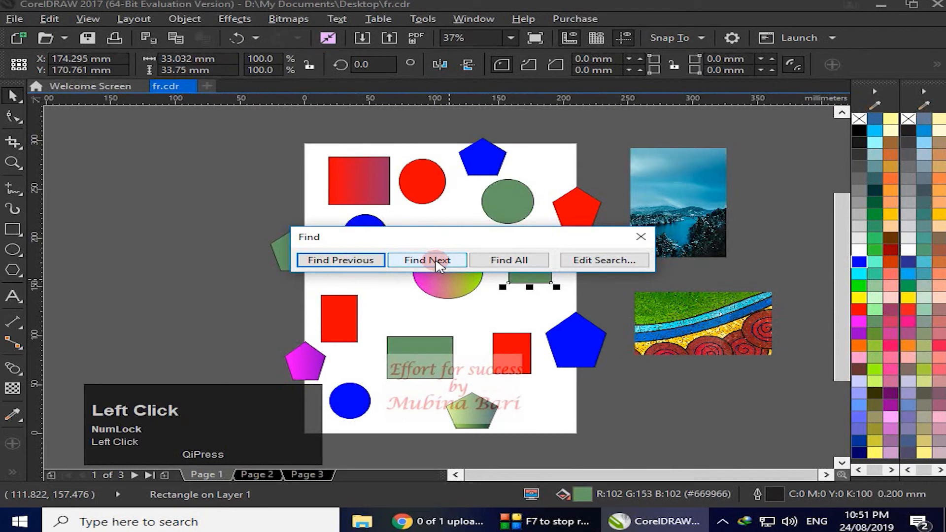
click(437, 262)
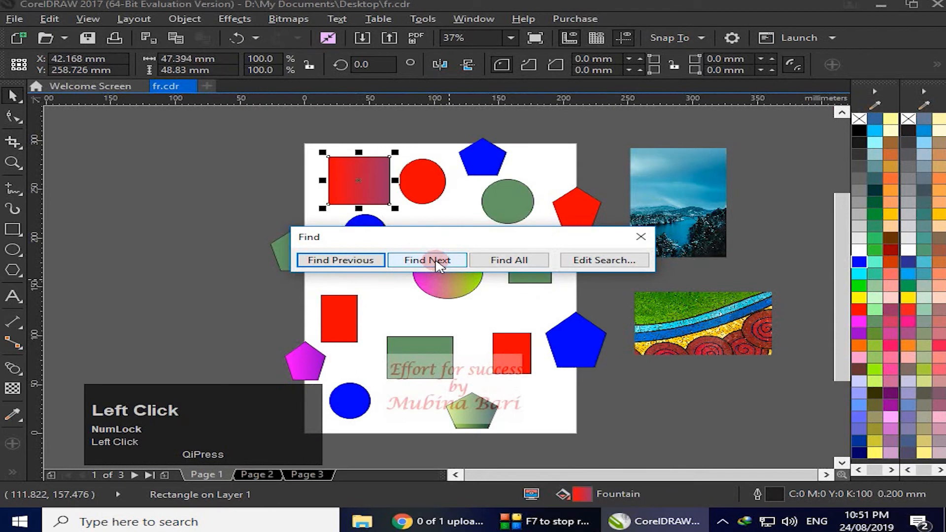
click(360, 265)
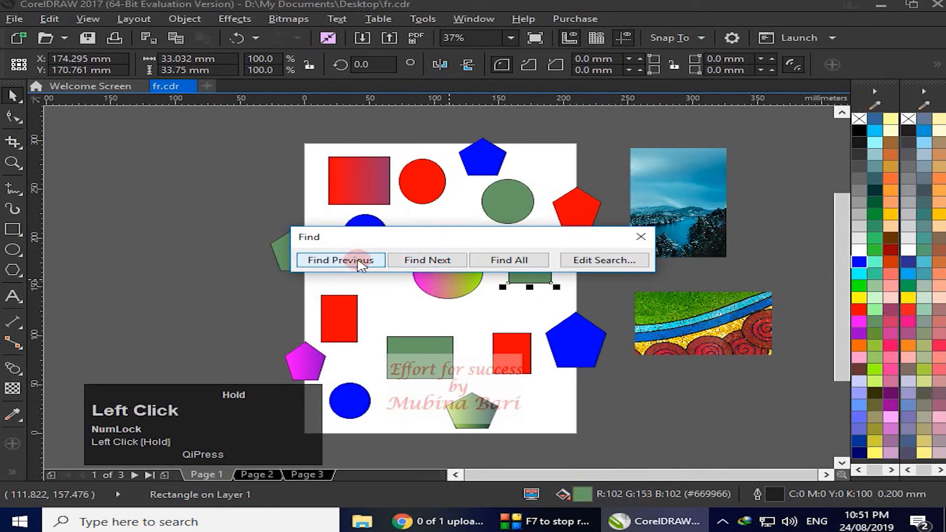
Select all rectangles matching the search at once, move the Find dialog aside to inspect them, and close it.
click(506, 261)
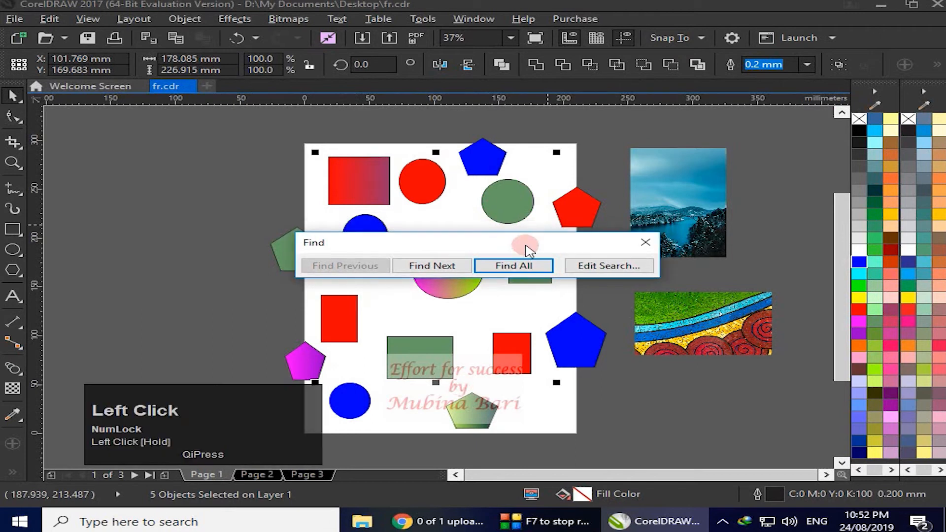
drag(498, 243, 618, 59)
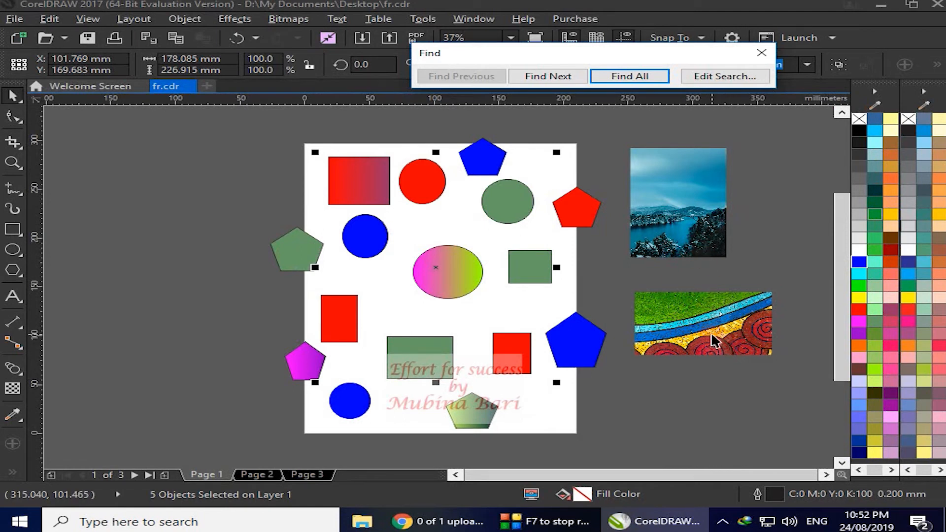
drag(624, 58, 507, 218)
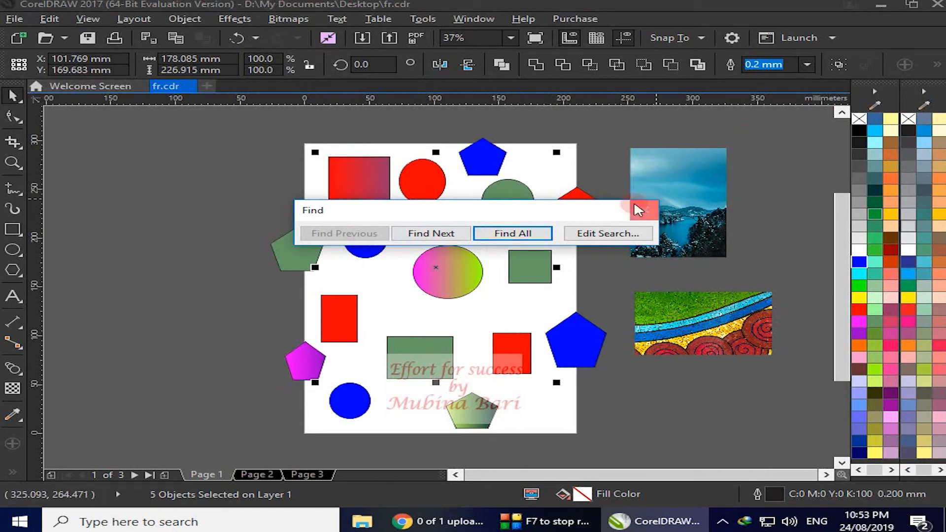
click(642, 212)
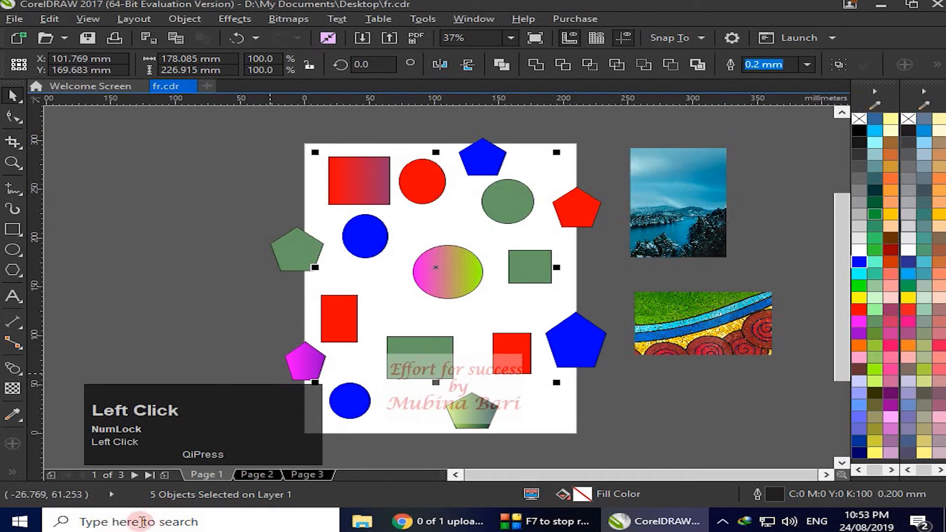
Switch to page 2 and begin a new object search.
click(257, 474)
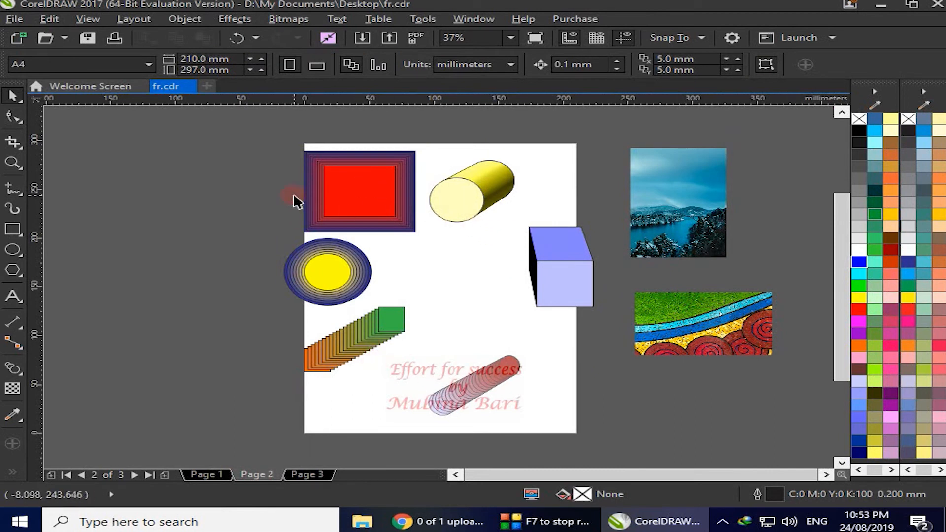
click(47, 19)
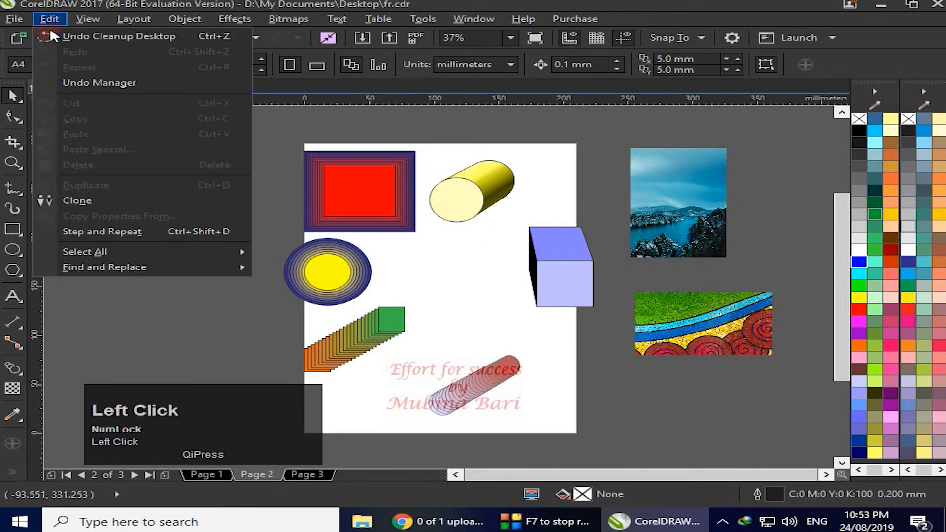
mouse_move(105, 268)
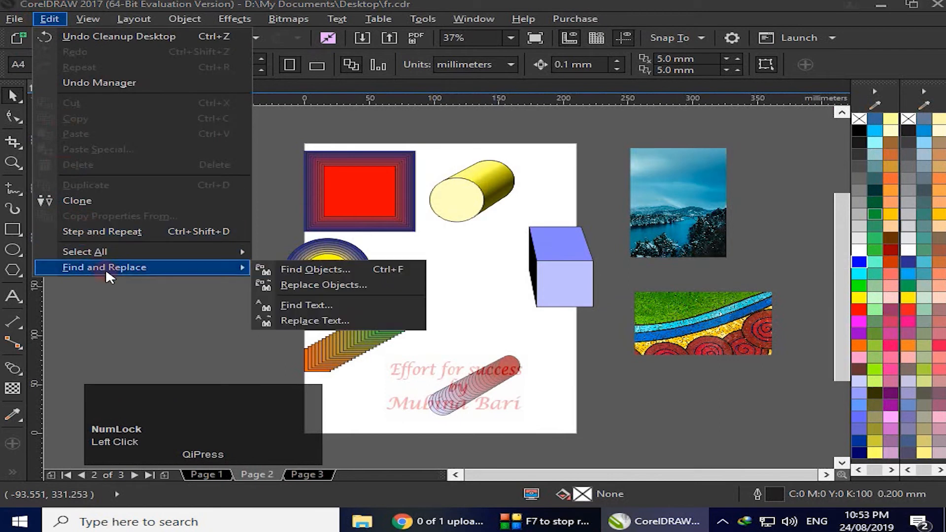
click(295, 269)
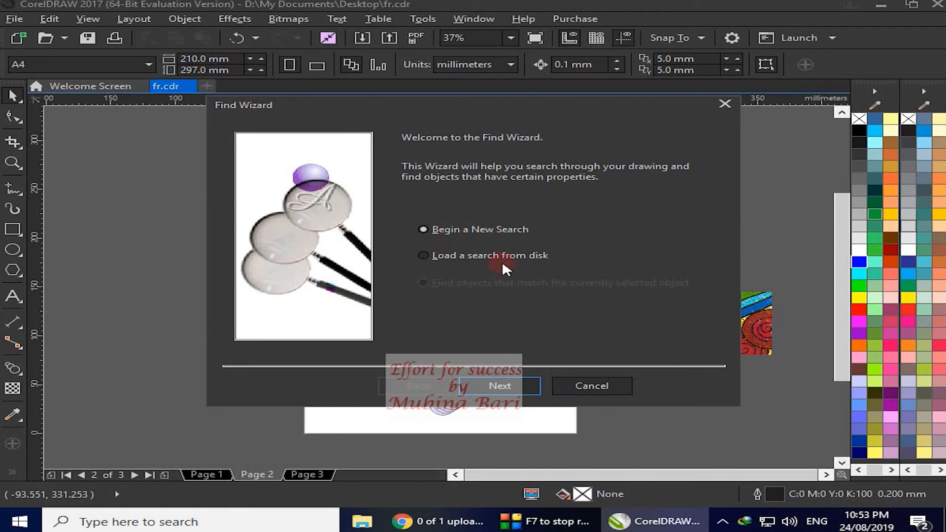
click(502, 390)
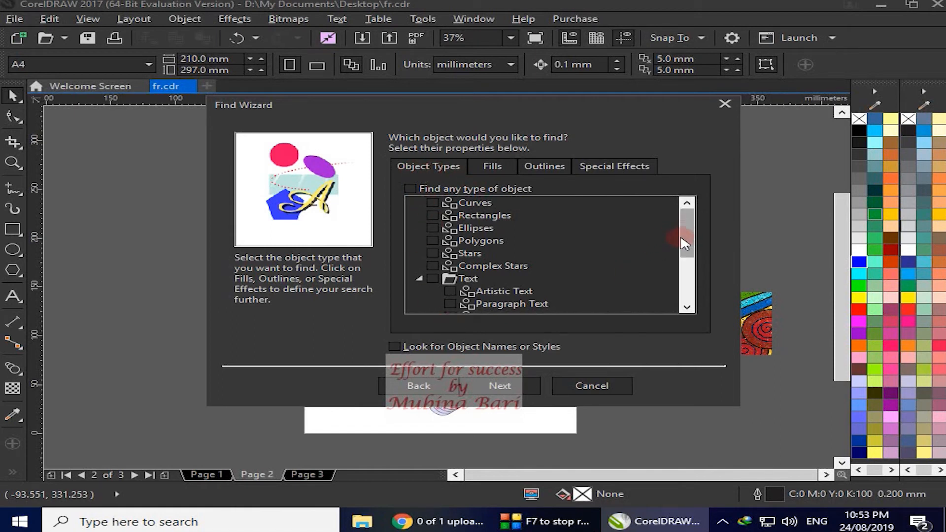
Look through the fill, outline and special effect criteria, and run the search for objects with the Blend effect.
click(493, 167)
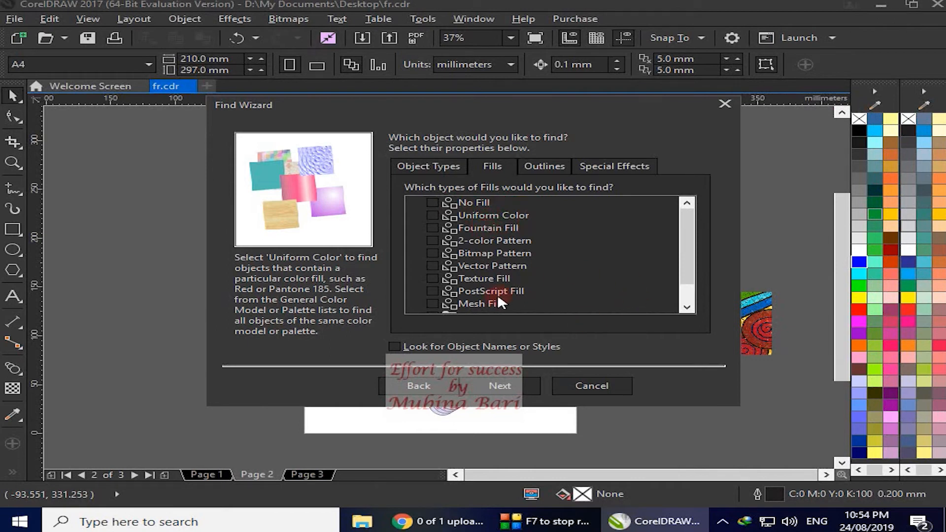
mouse_move(689, 238)
mouse_down()
mouse_move(696, 280)
mouse_move(687, 213)
mouse_move(690, 230)
mouse_up()
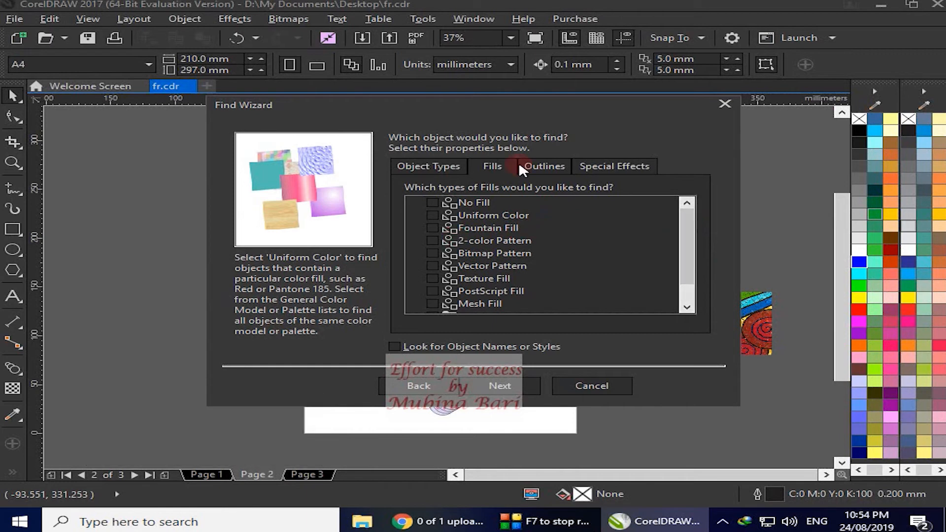
click(554, 169)
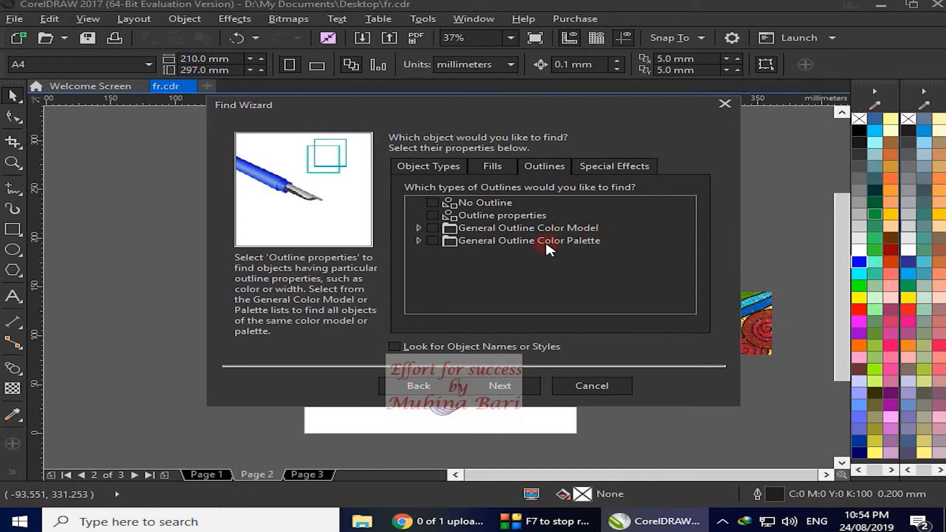
click(628, 167)
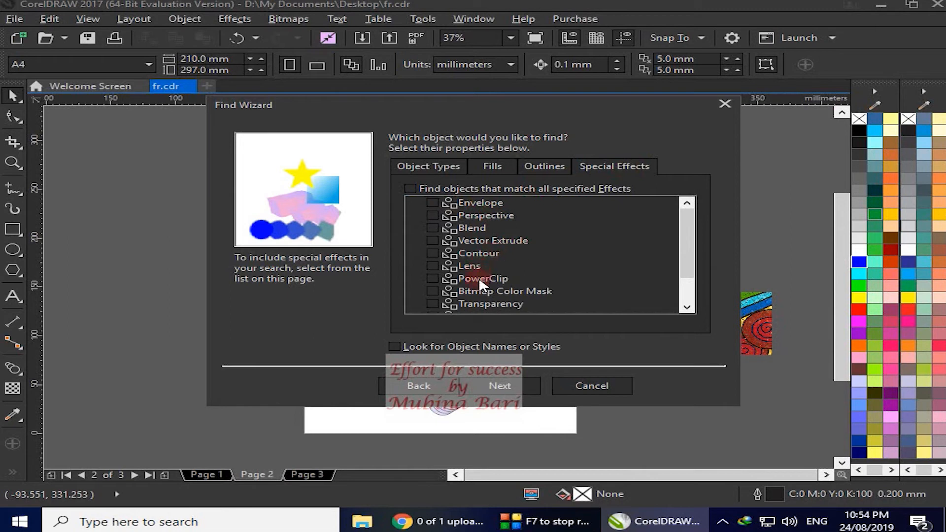
drag(685, 264, 573, 277)
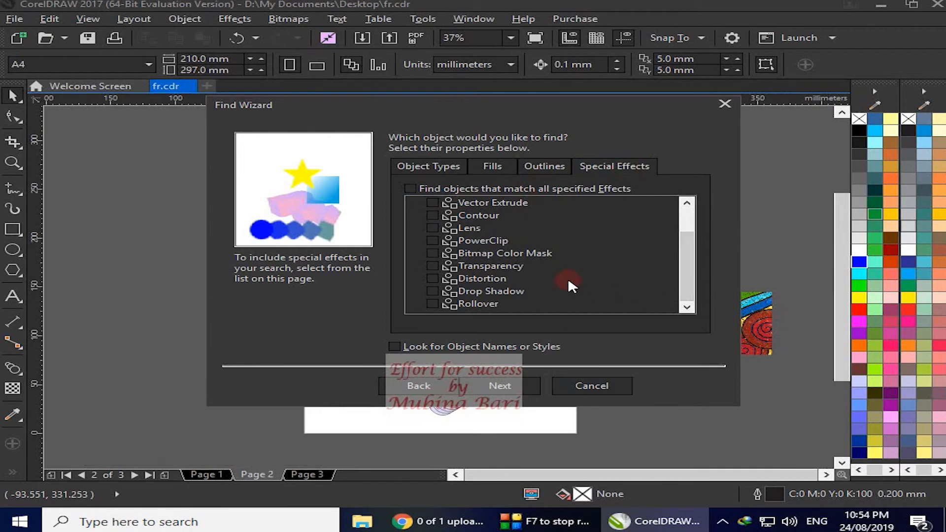
drag(686, 274, 670, 231)
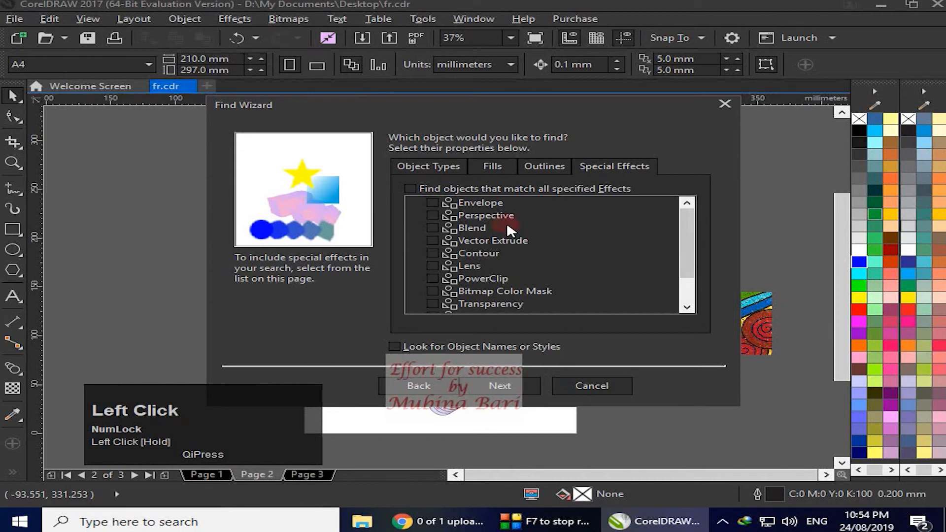
click(432, 229)
click(511, 387)
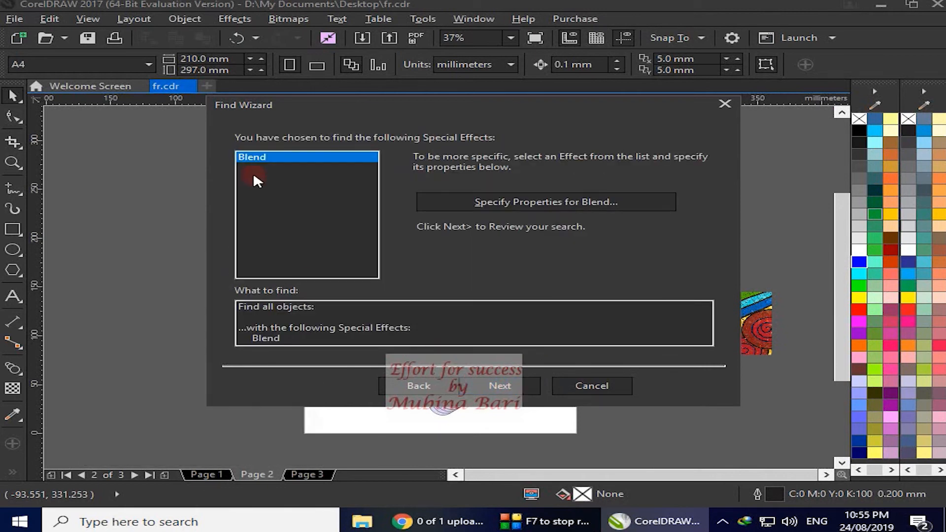
click(512, 387)
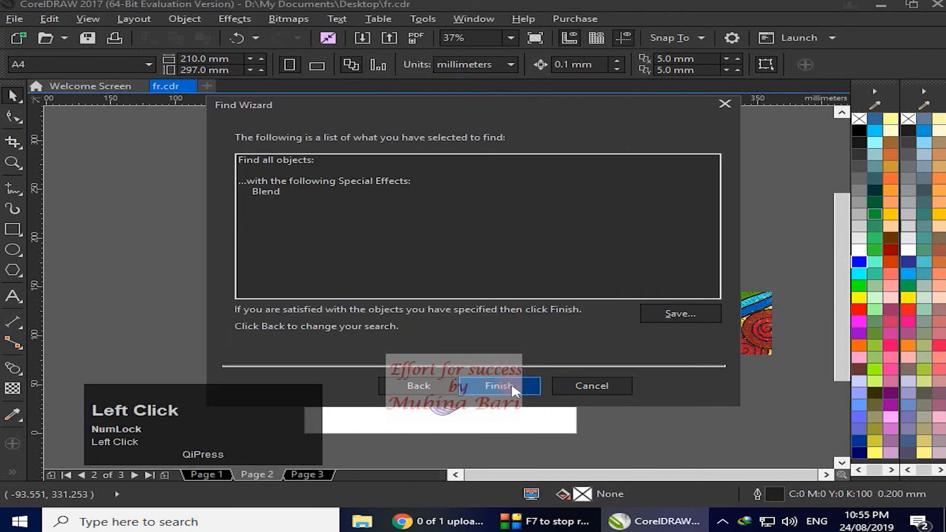
click(511, 384)
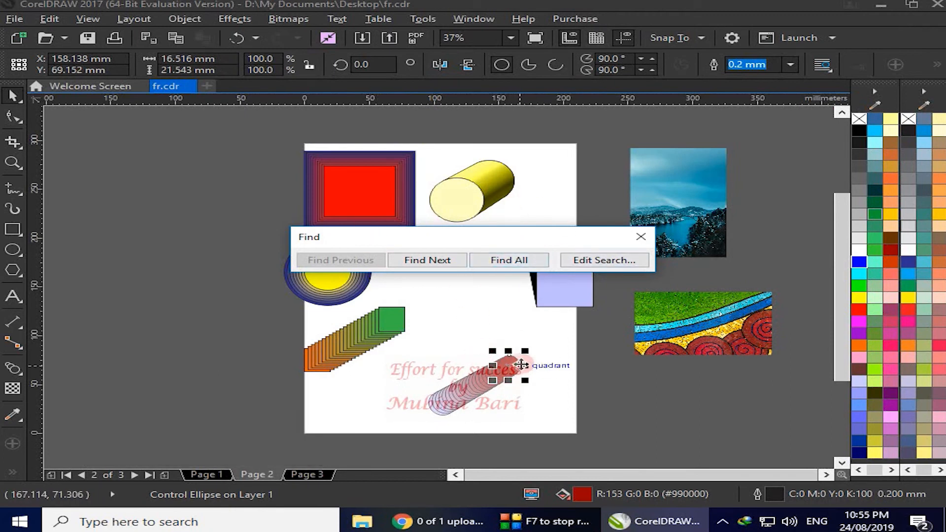
Step forward through the next three objects matching the Blend search on page 2.
click(444, 262)
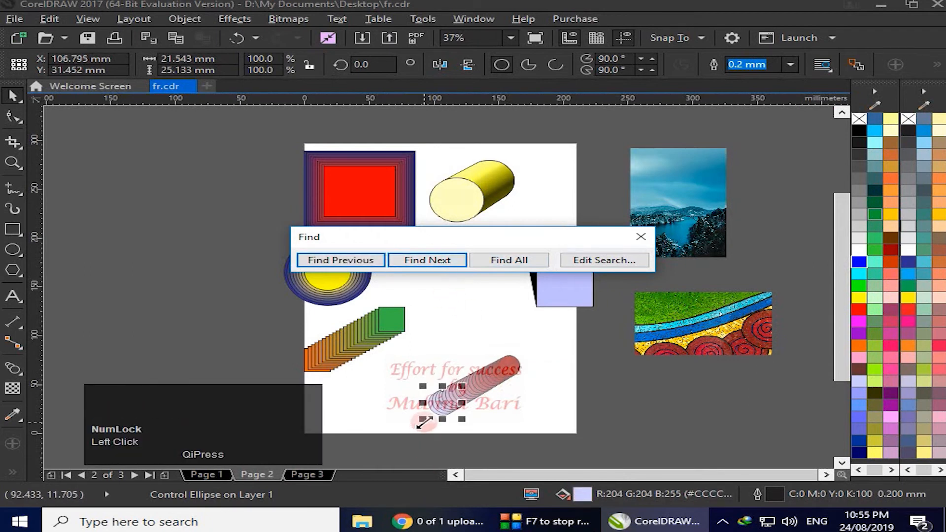
click(432, 261)
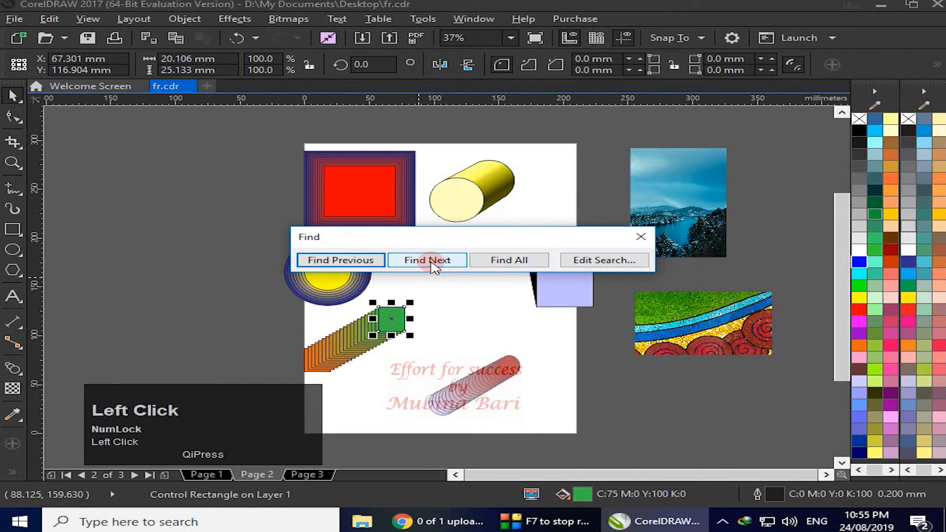
click(434, 263)
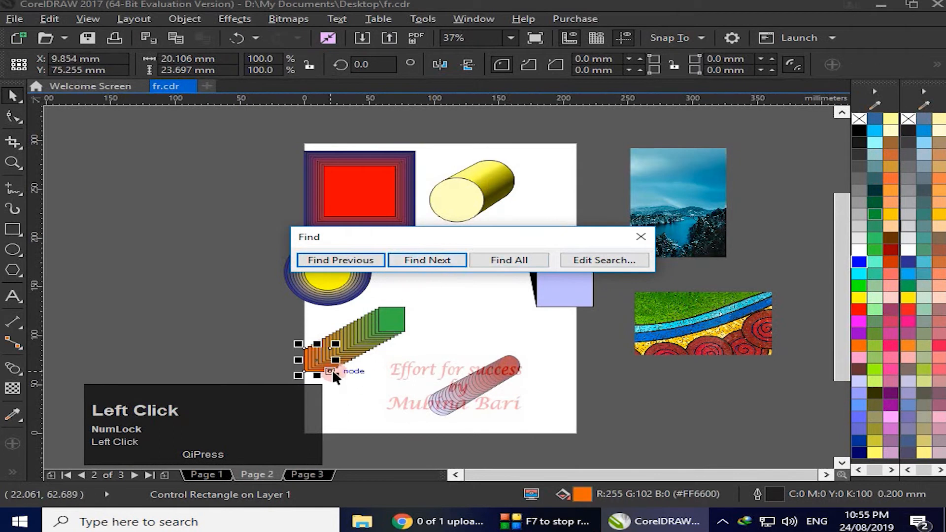
Continue past the last Blend match on page 2, and step back through the matches to the red control ellipse.
click(423, 257)
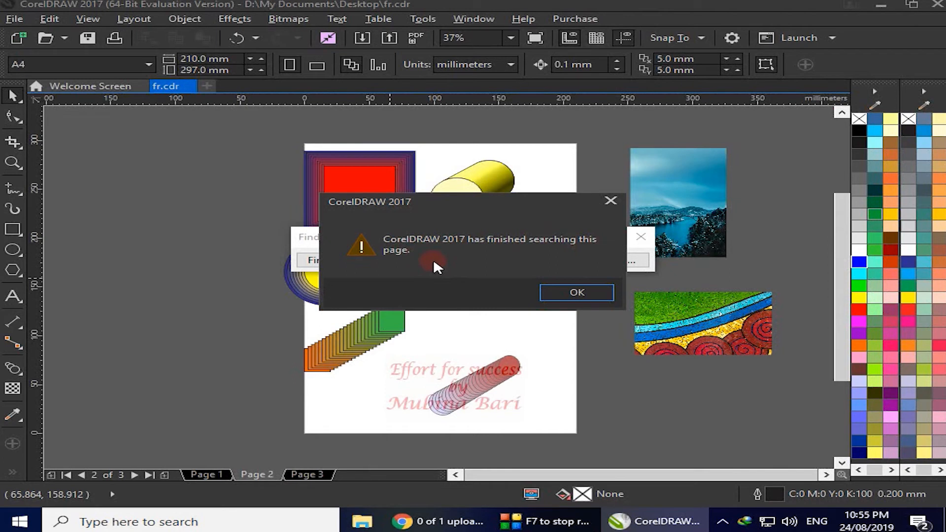
click(570, 290)
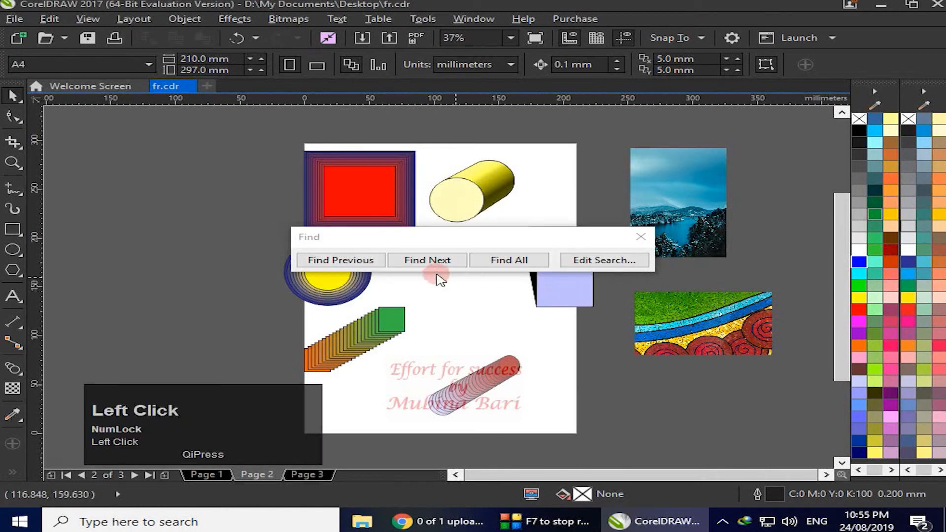
click(367, 261)
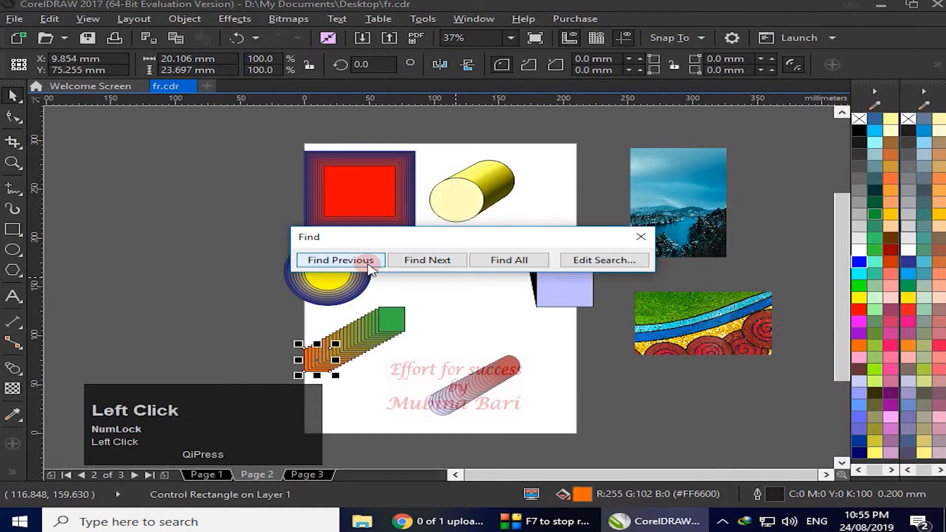
click(368, 263)
click(369, 262)
click(369, 262)
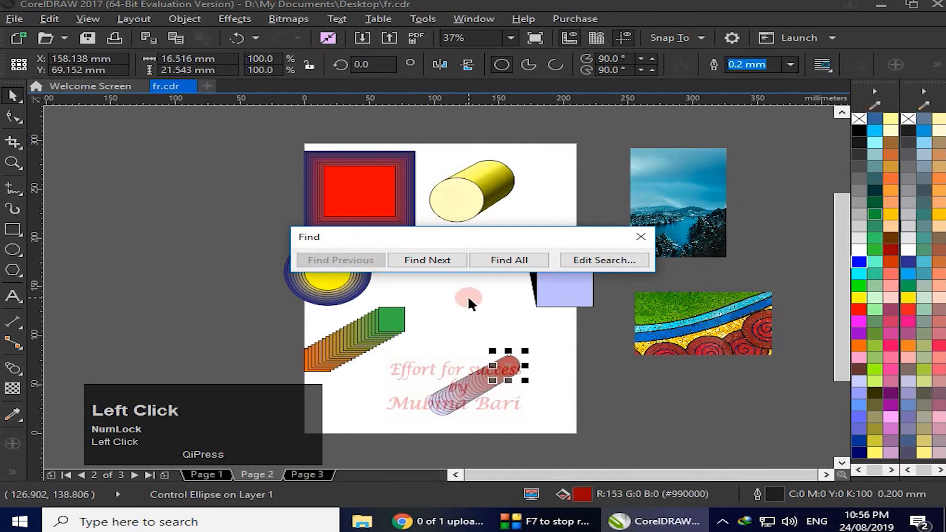
Select all the Blend matches on page 2 at once, close the search, and clear the selection.
click(512, 266)
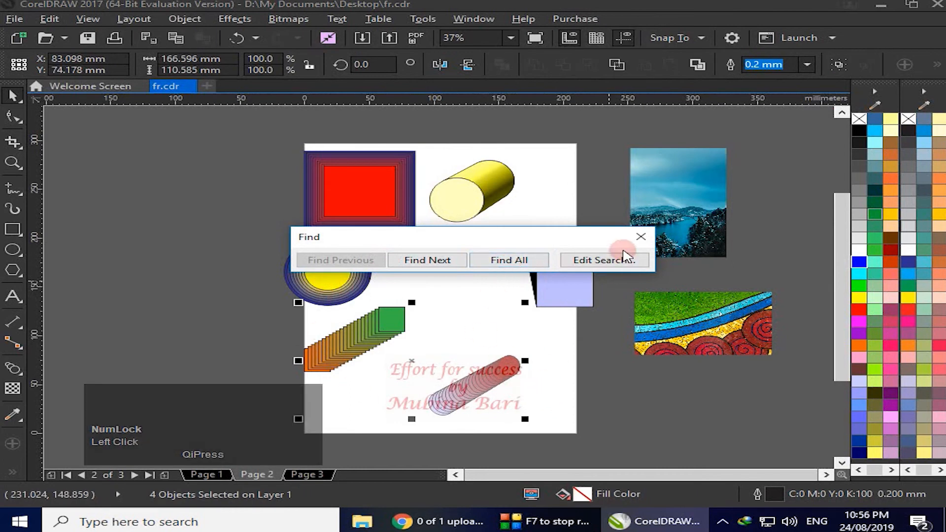
click(642, 239)
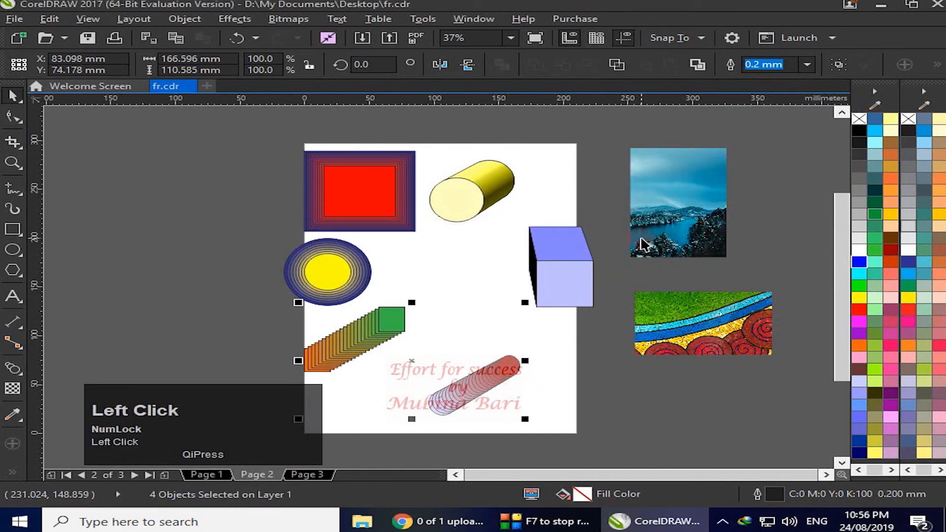
click(611, 211)
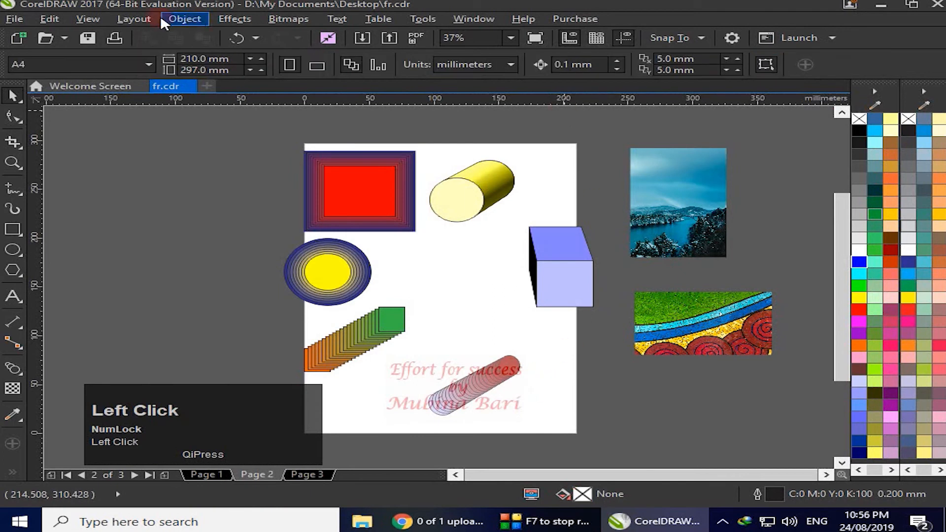
Begin a new object search in the Find Wizard and run it for the Bitmaps object type.
click(52, 20)
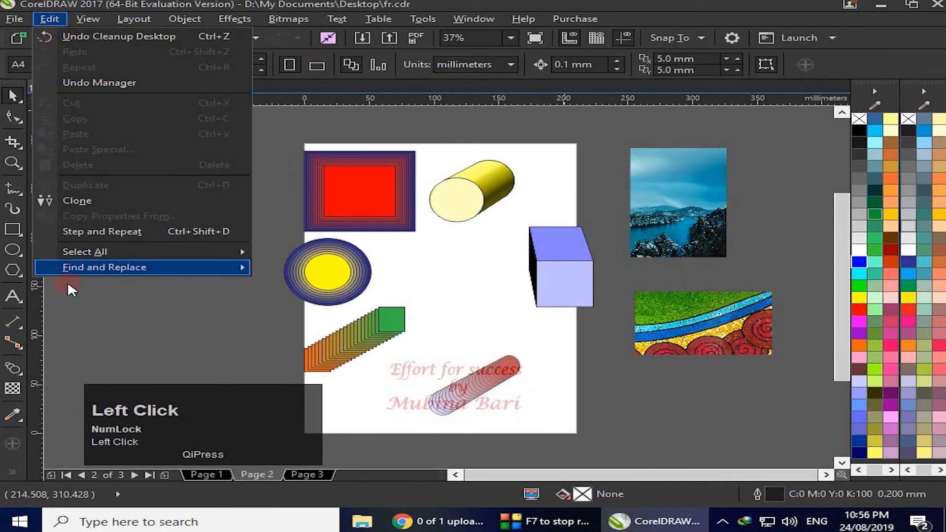
click(114, 266)
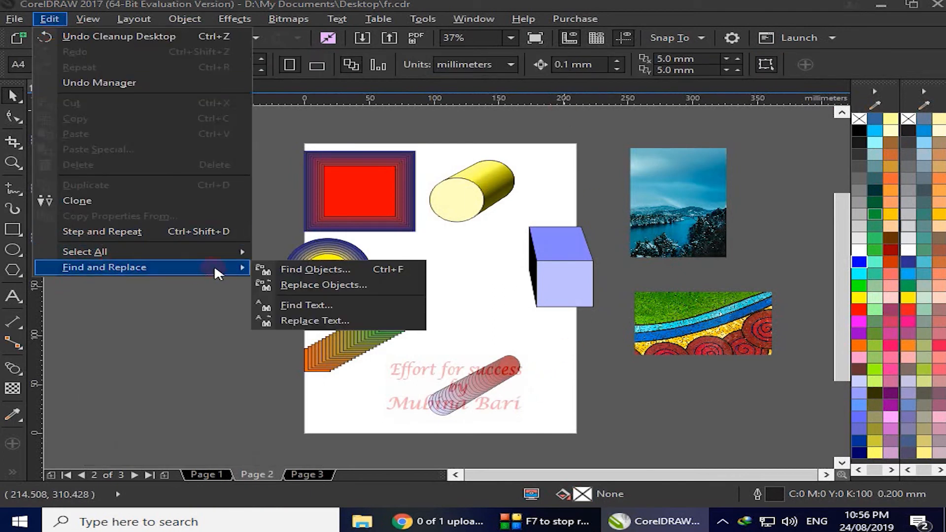
click(297, 269)
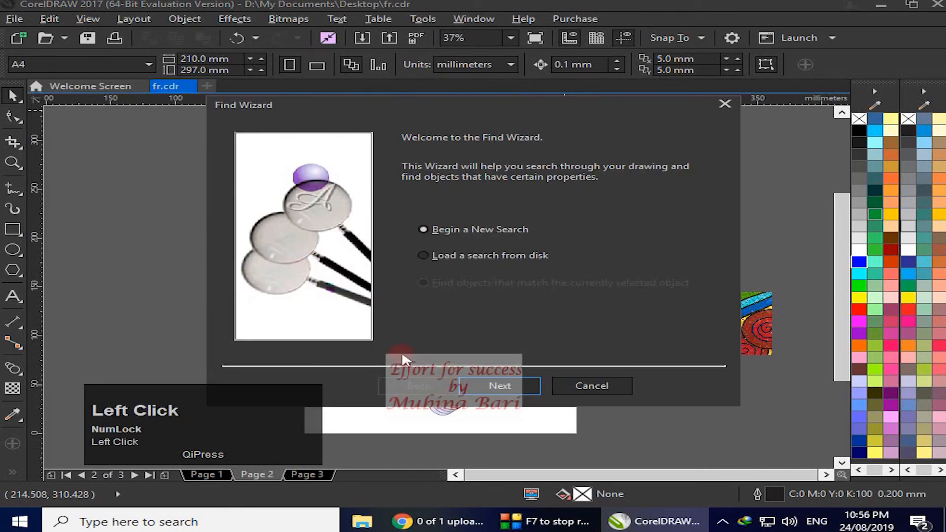
click(482, 388)
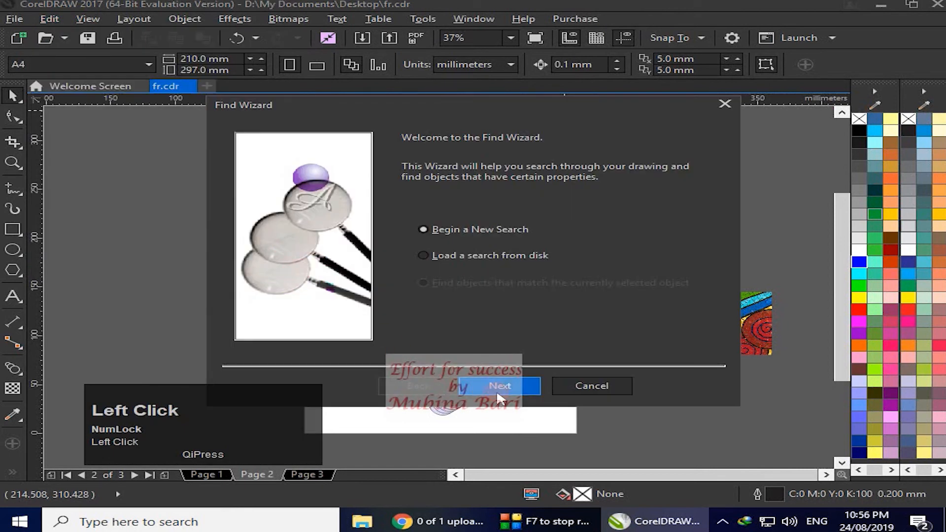
drag(692, 242, 681, 295)
click(450, 240)
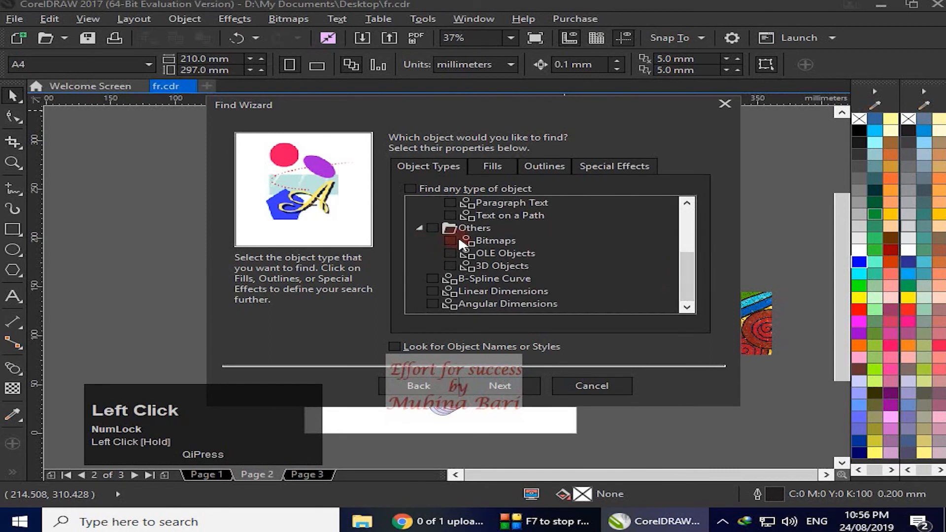
click(508, 380)
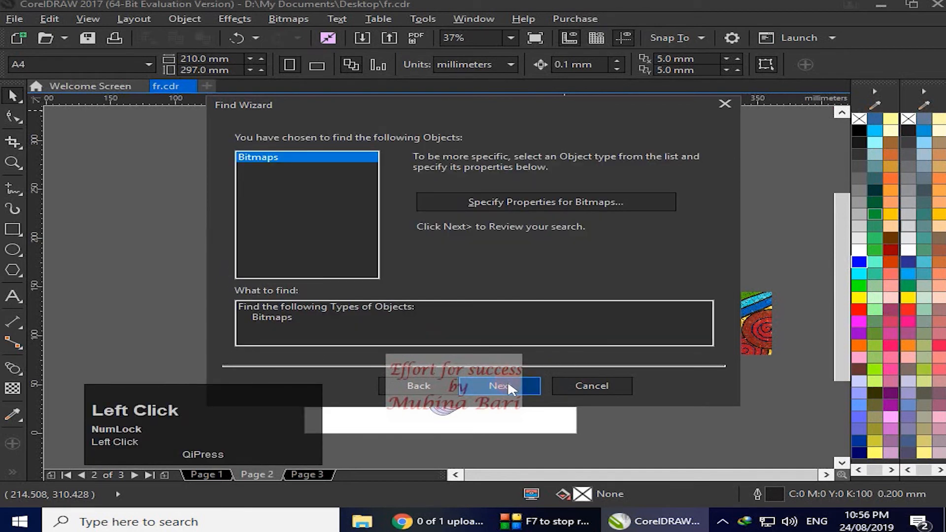
click(507, 385)
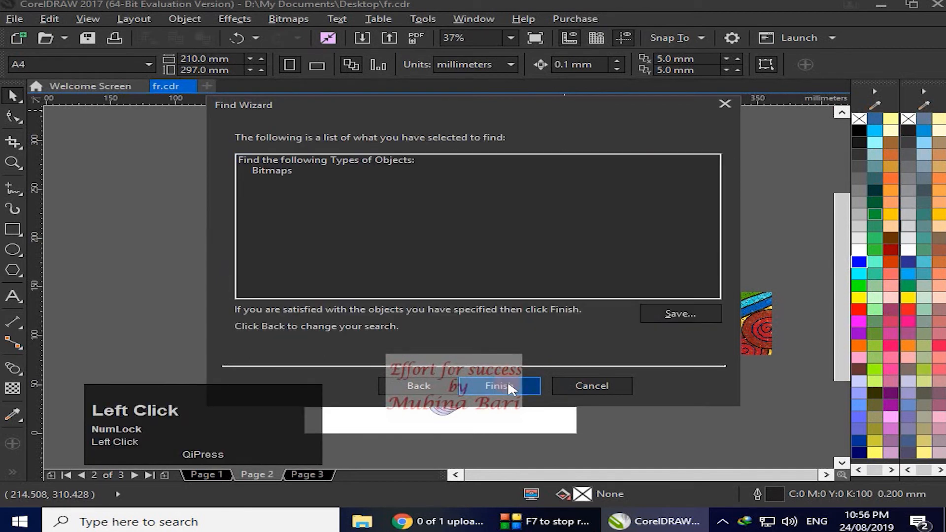
click(509, 387)
Step through the bitmaps found on page 2 as far as the blue lake photo, and close the search.
click(419, 260)
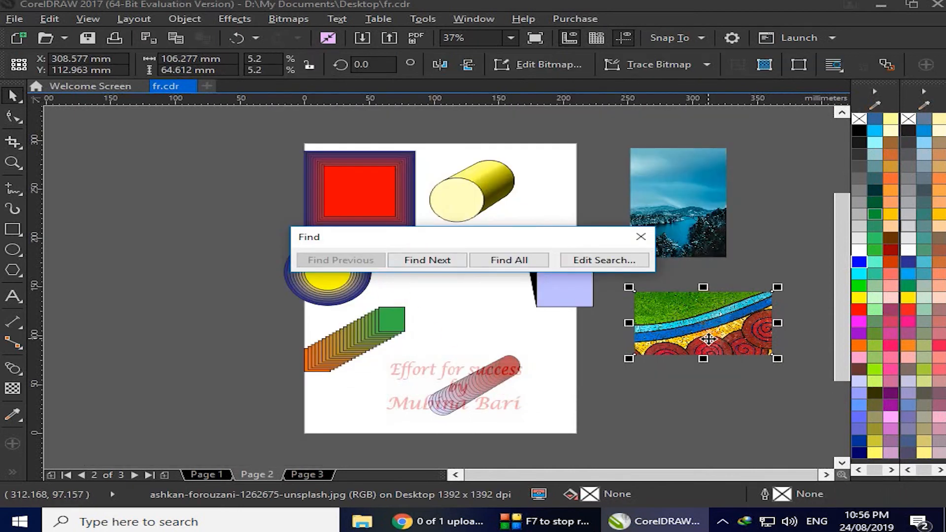
click(449, 263)
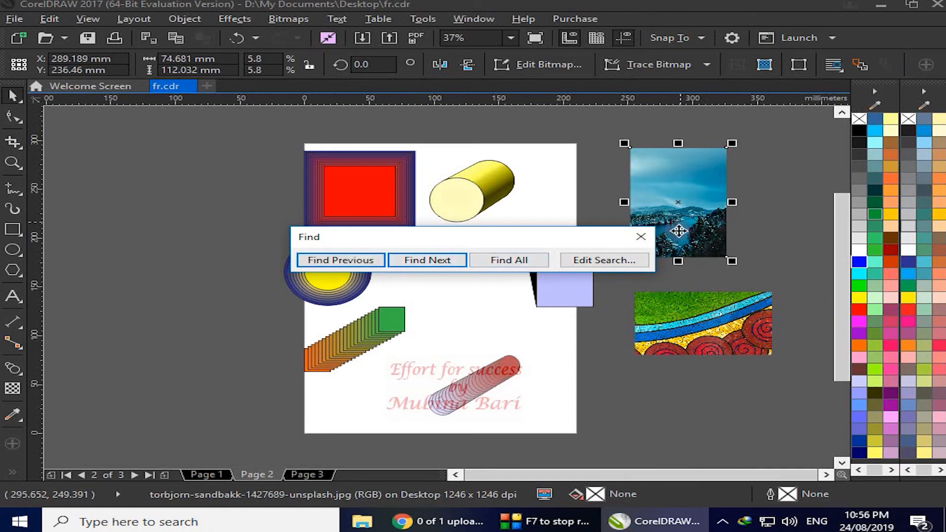
click(651, 244)
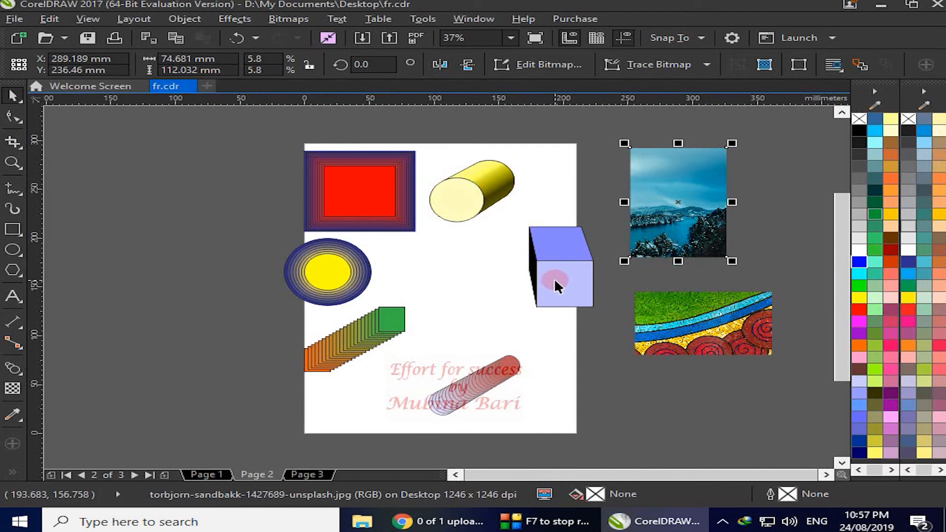
Switch to page 1, start replacing objects with the Replace a color option, and move the wizard off the drawing.
click(218, 473)
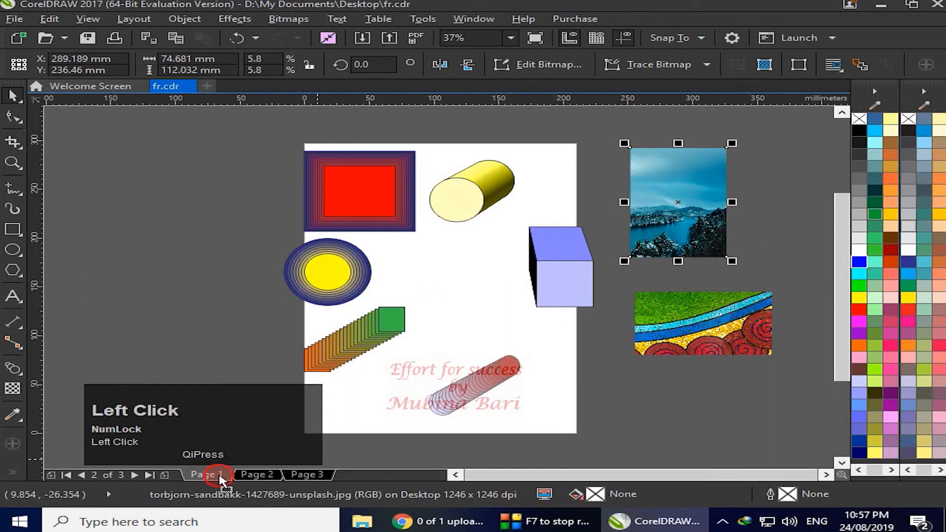
click(51, 15)
mouse_move(114, 268)
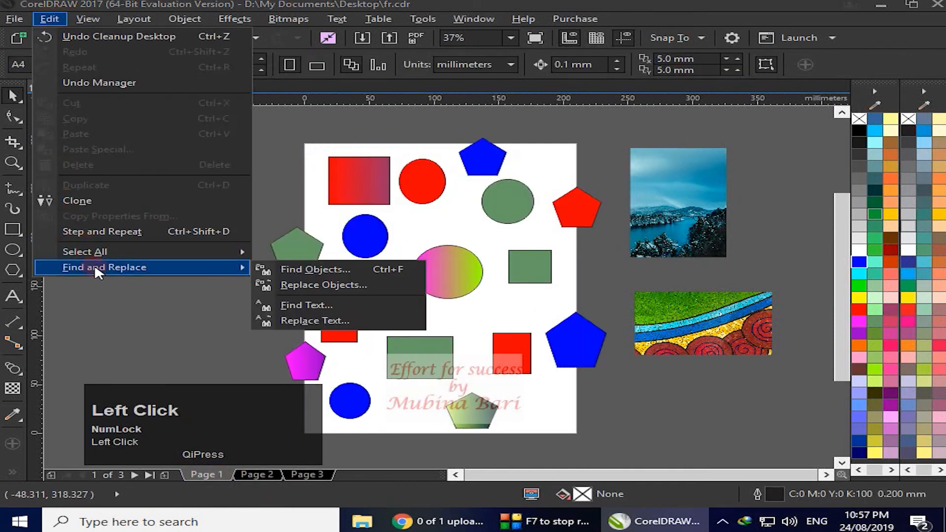
click(295, 286)
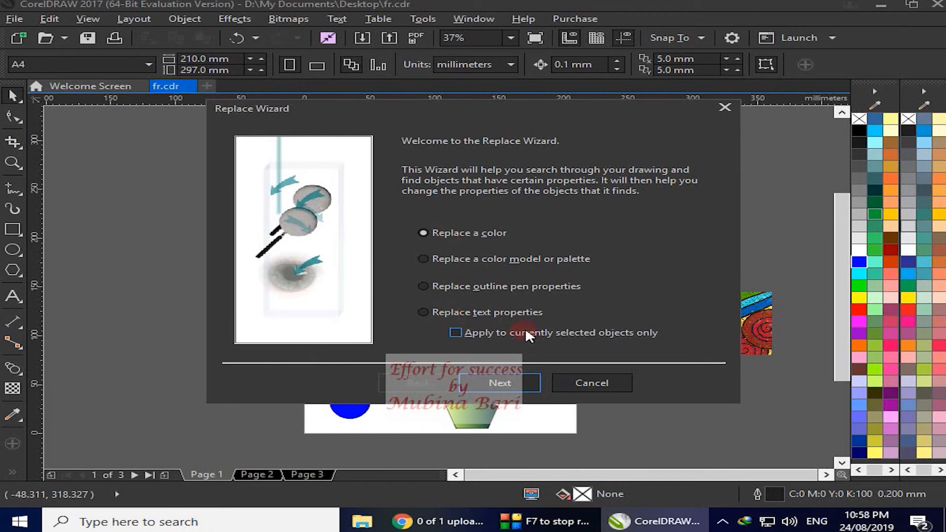
click(517, 384)
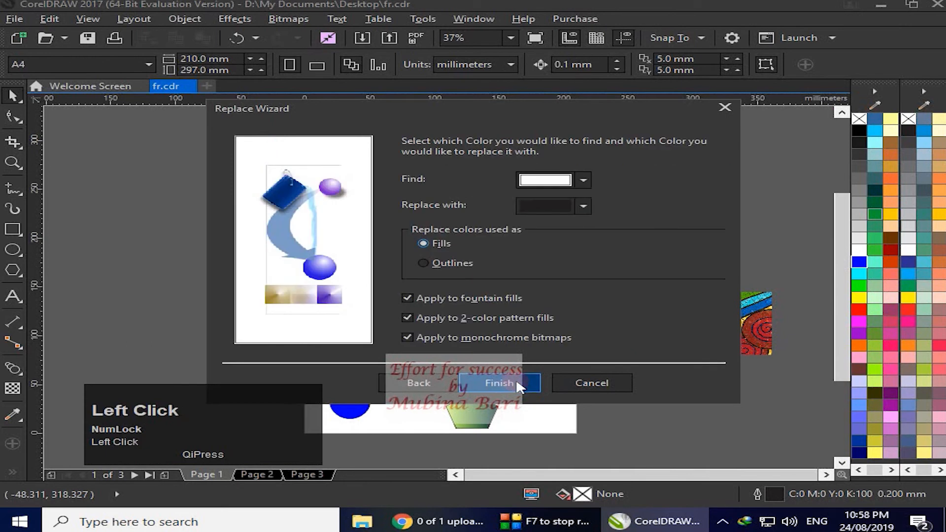
drag(480, 110, 368, 57)
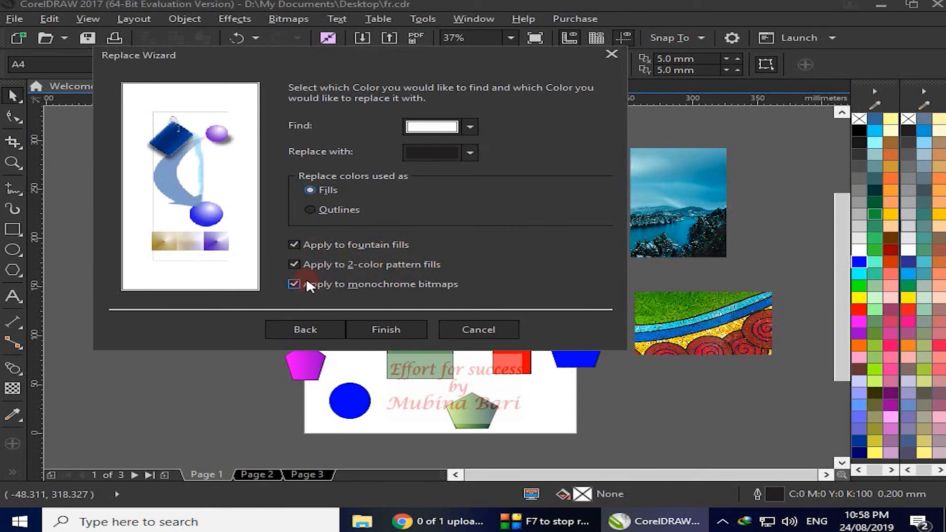
Sample the army green (#669966) of the large green rectangle on page 1 as the color to find.
click(452, 127)
click(470, 128)
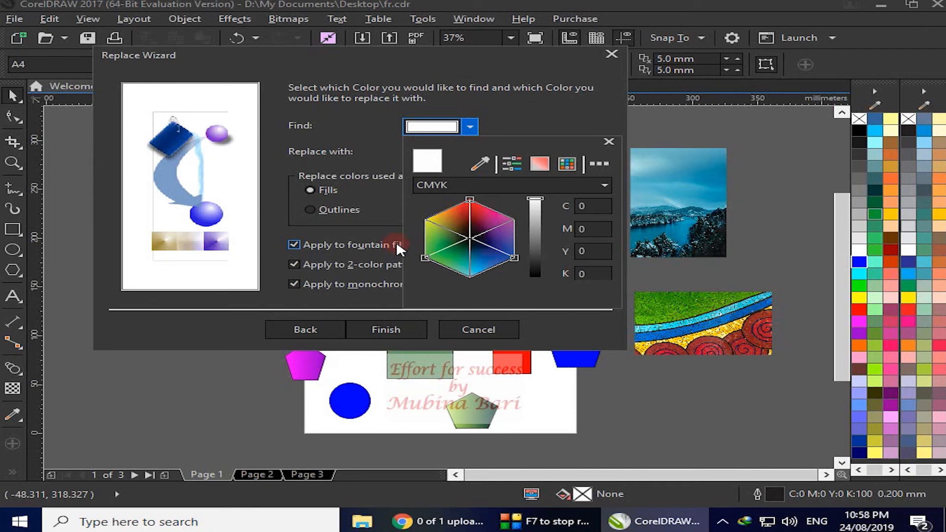
click(483, 161)
drag(485, 163, 434, 364)
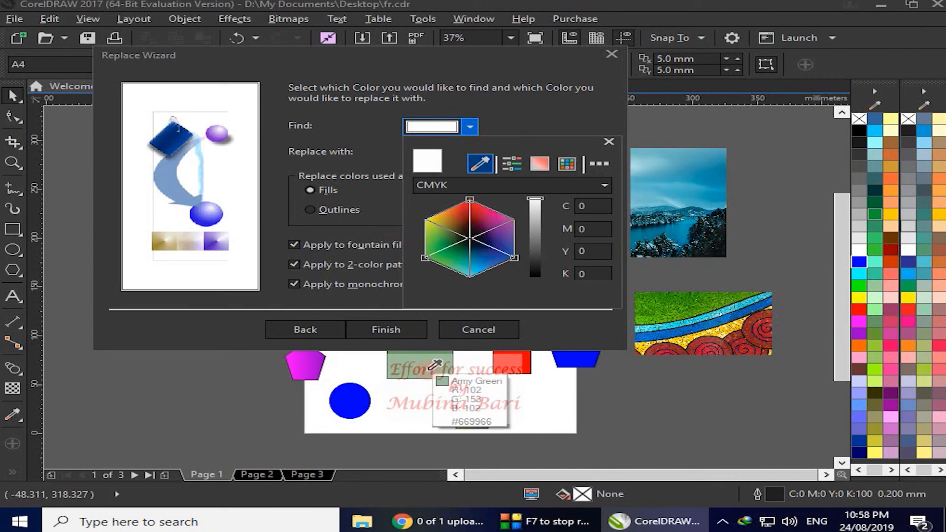
drag(435, 364, 432, 373)
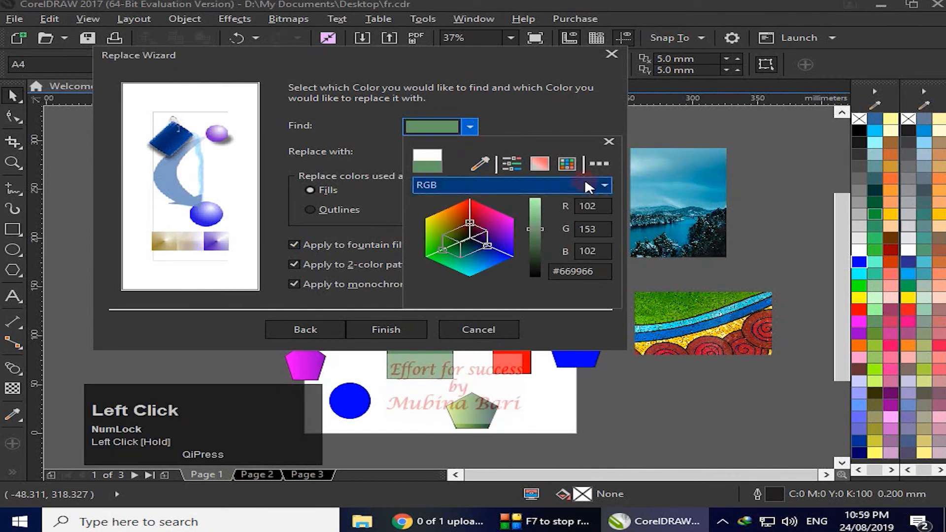
click(609, 141)
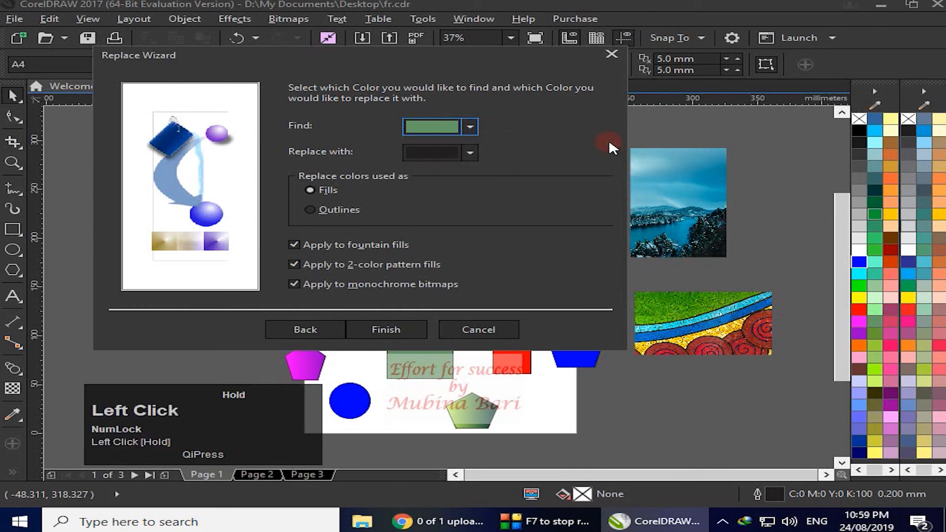
Set the replacement color to light blue (C 68, M 0, Y 2, K 0) and run the color search on fills.
click(470, 153)
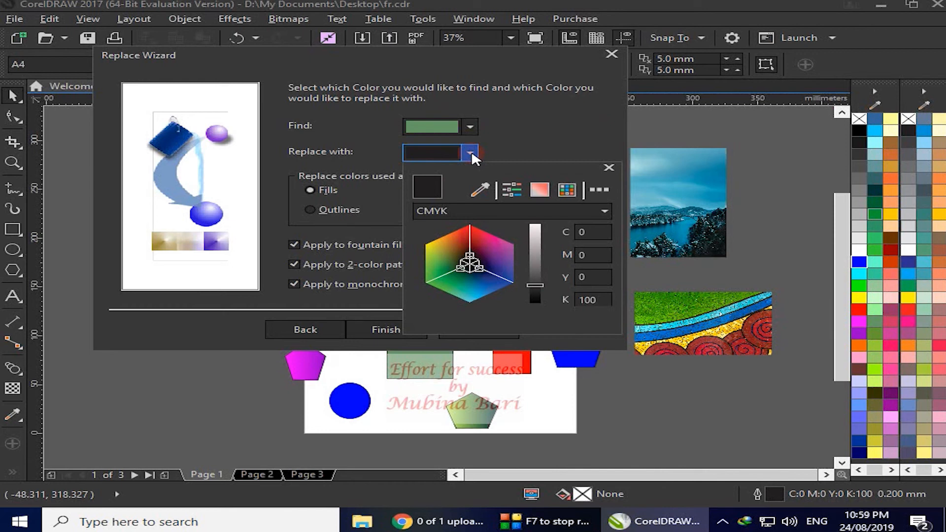
click(477, 295)
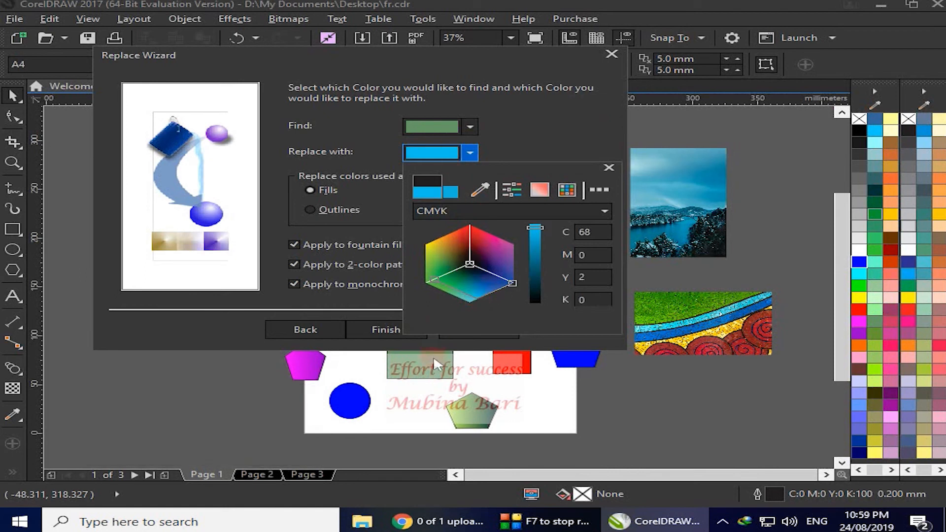
click(435, 157)
click(609, 168)
click(610, 167)
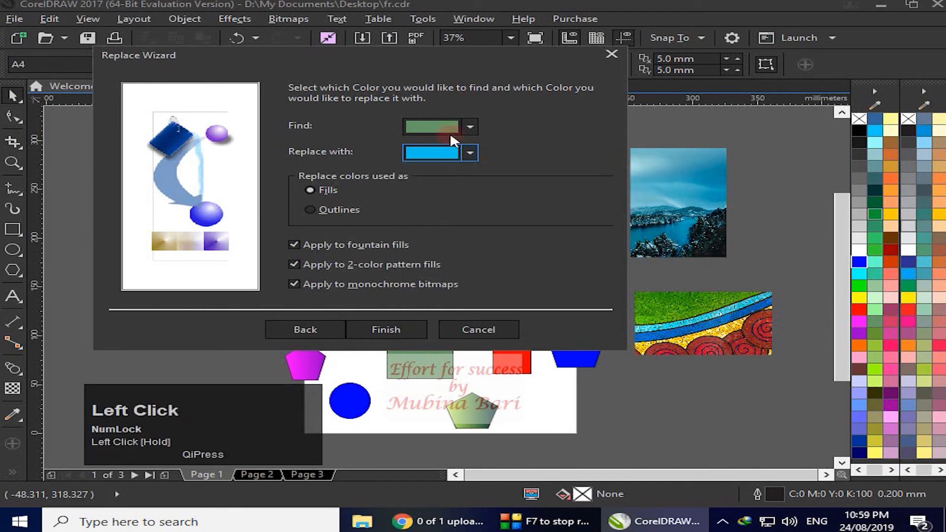
click(379, 330)
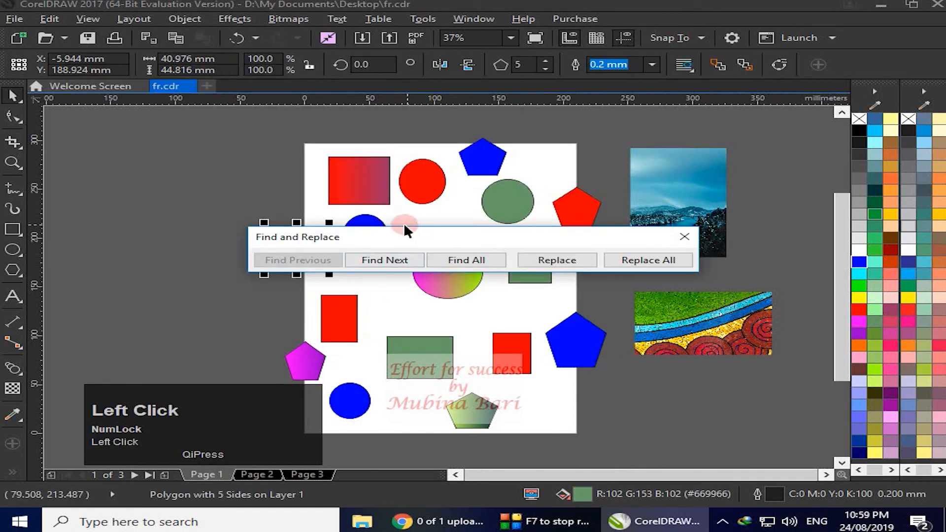
Move the Find and Replace dialog off the shapes and replace the green fill of the first matching pentagon.
click(381, 262)
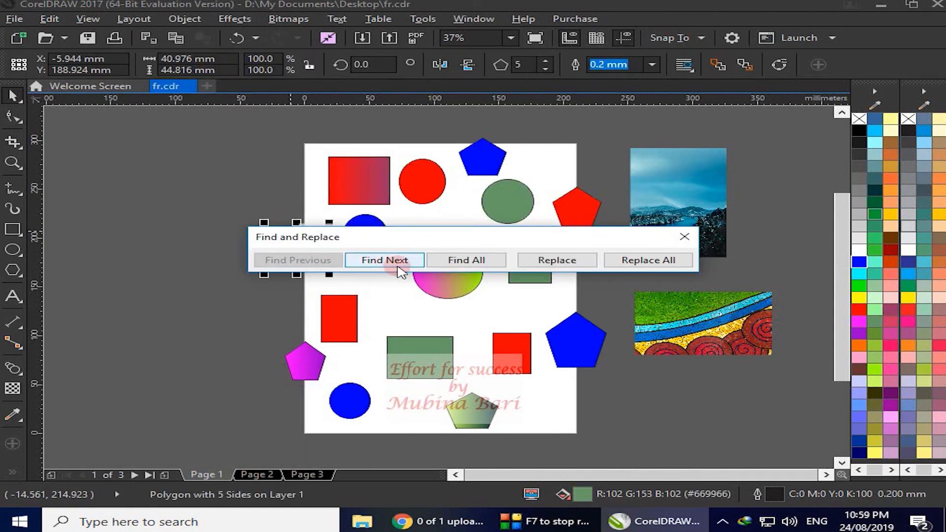
drag(454, 239, 526, 145)
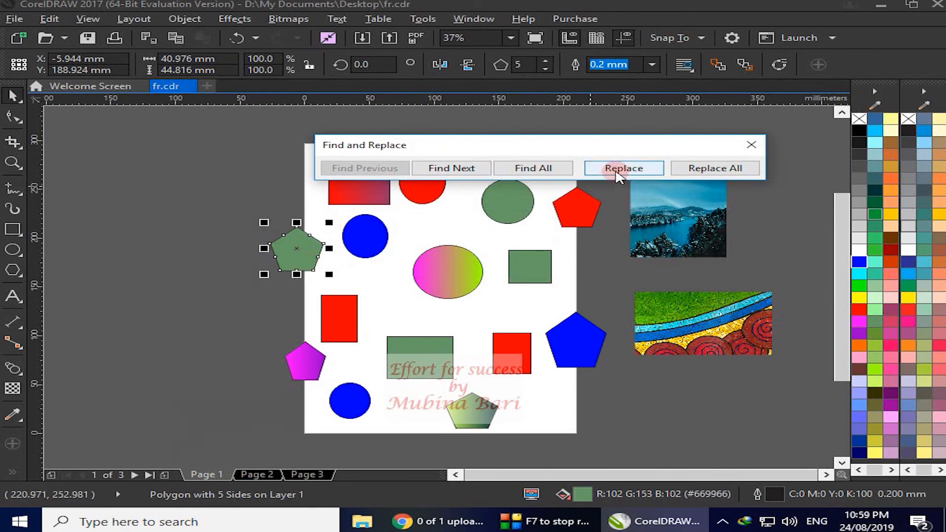
click(619, 172)
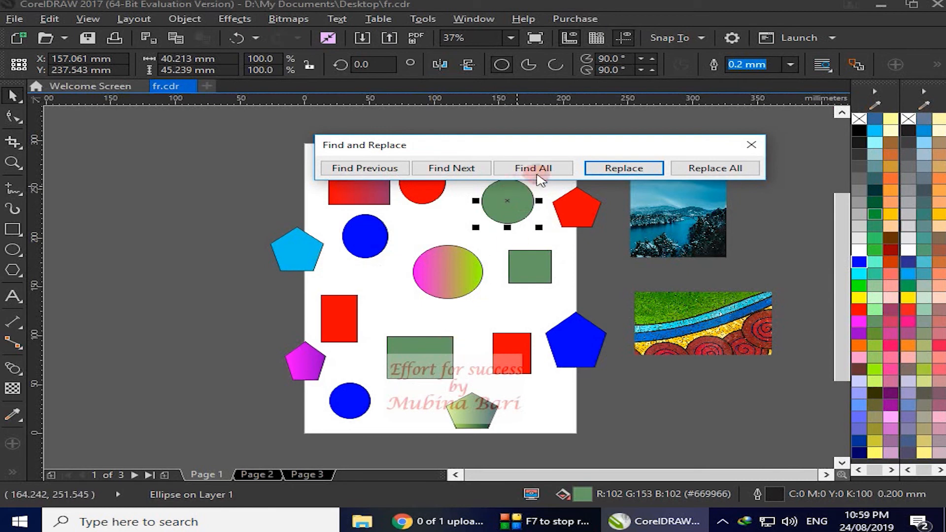
Find all the objects with the matching green fill on page 1 and replace all their fills with light blue.
click(541, 171)
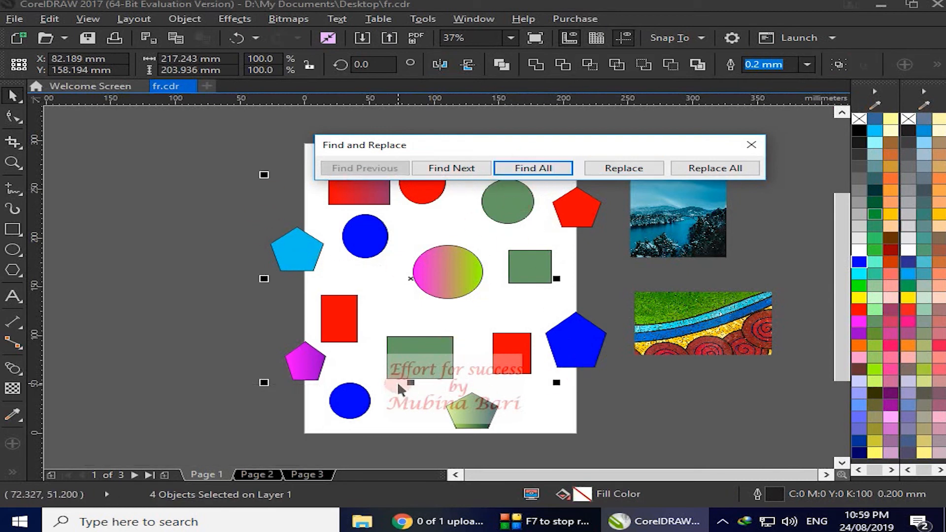
click(723, 169)
click(558, 301)
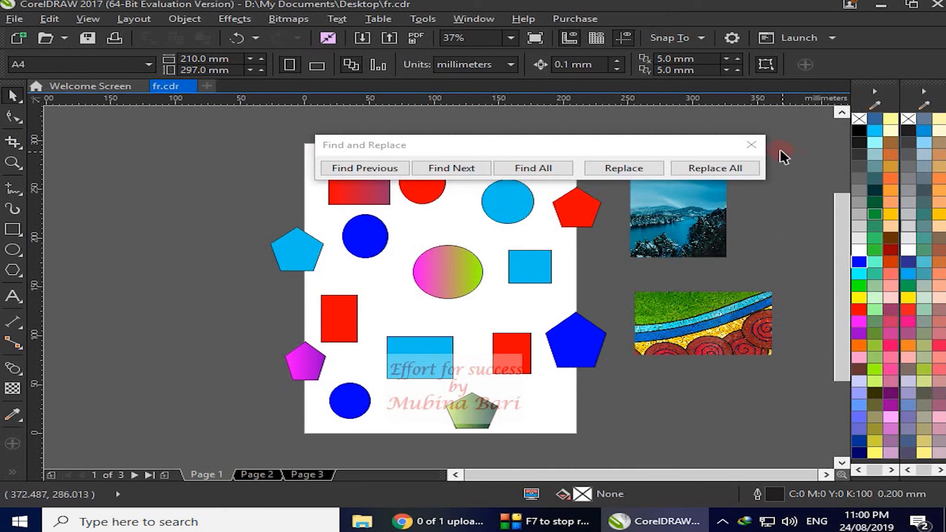
Close the Find and Replace dialog and switch to page 3 with the paragraph text.
click(757, 142)
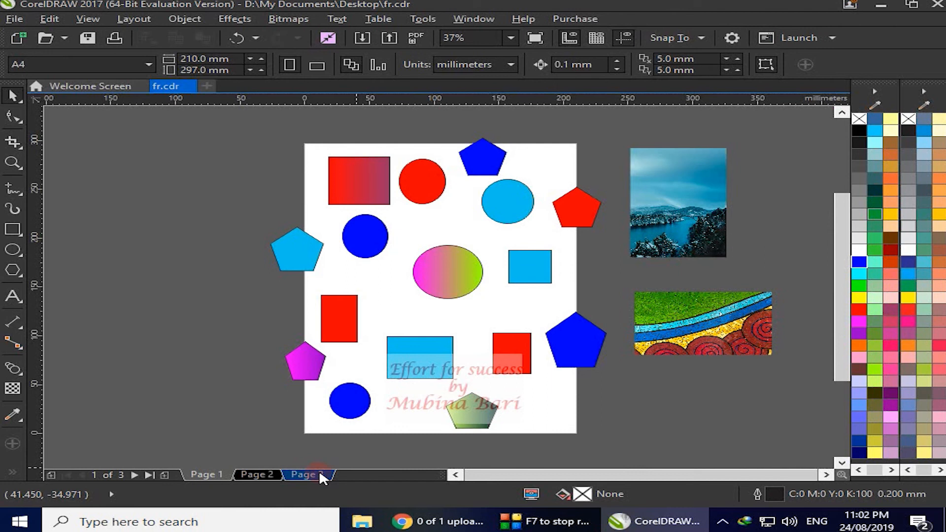
click(320, 474)
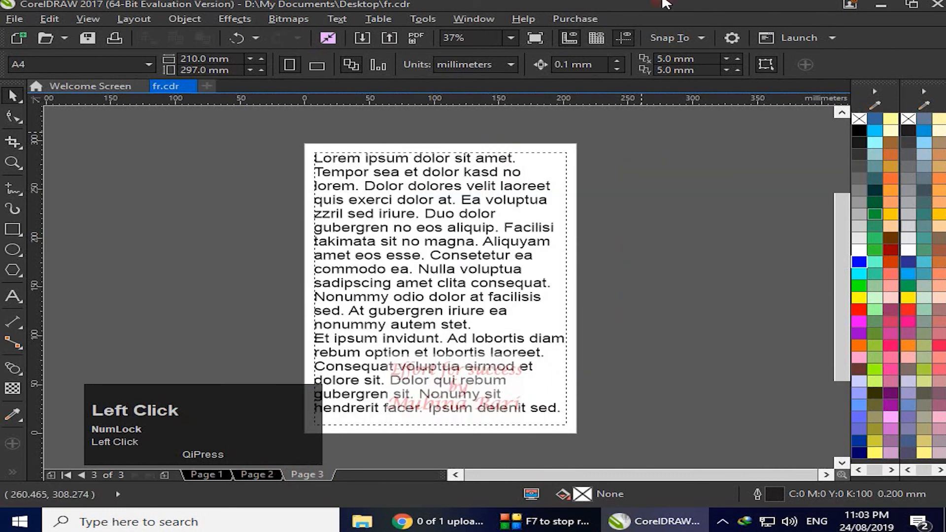
click(342, 345)
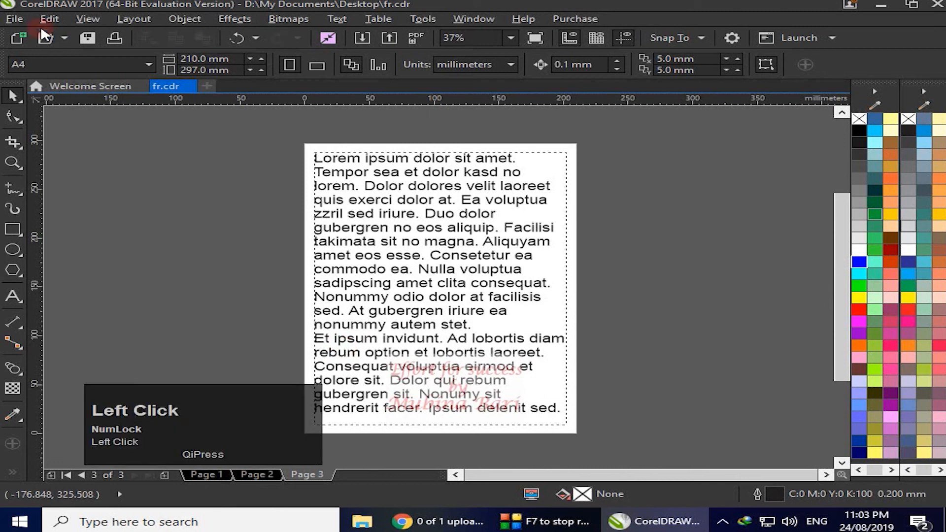
Find the first three occurrences of "dolor" in the paragraph text on page 3, and close the text search.
click(50, 19)
click(117, 265)
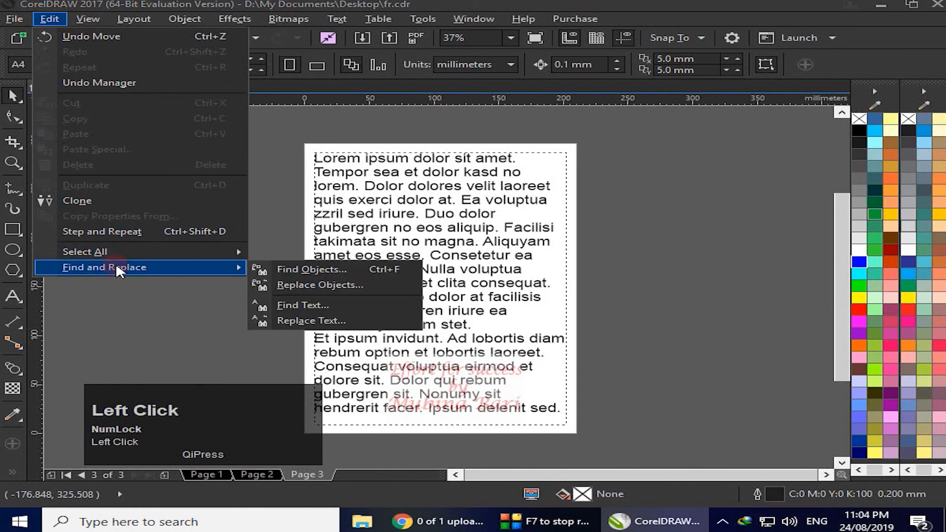
click(291, 304)
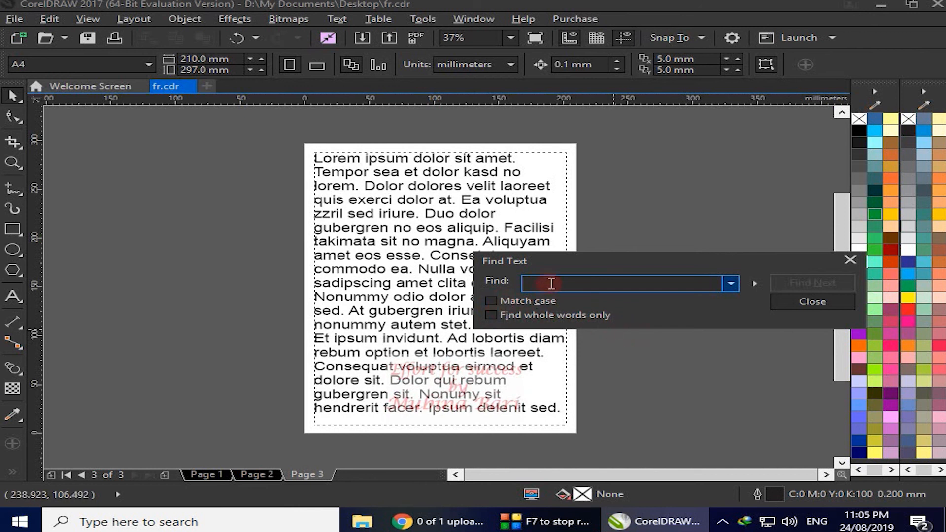
click(732, 283)
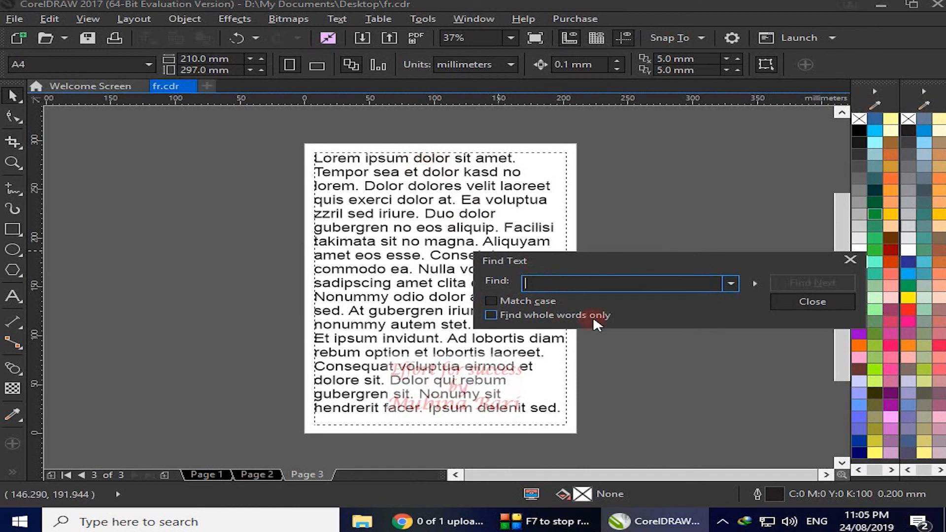
text(dolor)
click(818, 286)
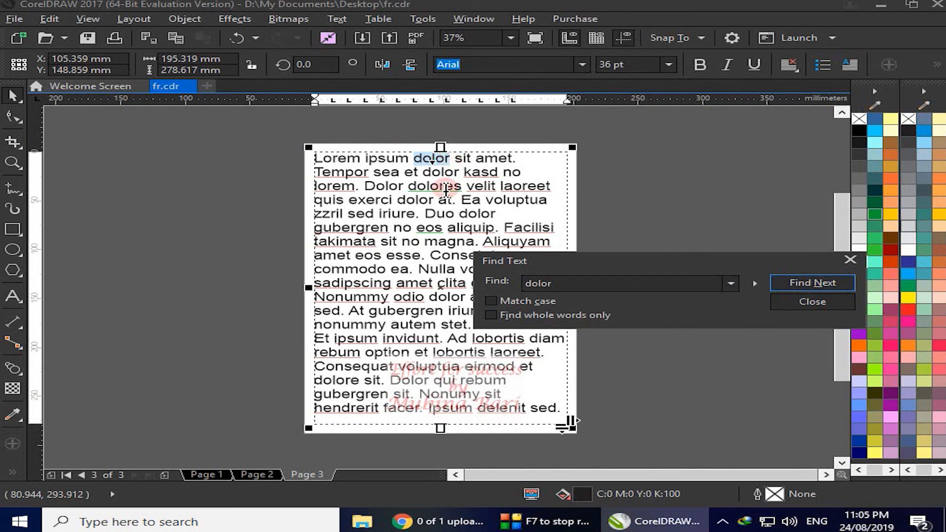
click(813, 284)
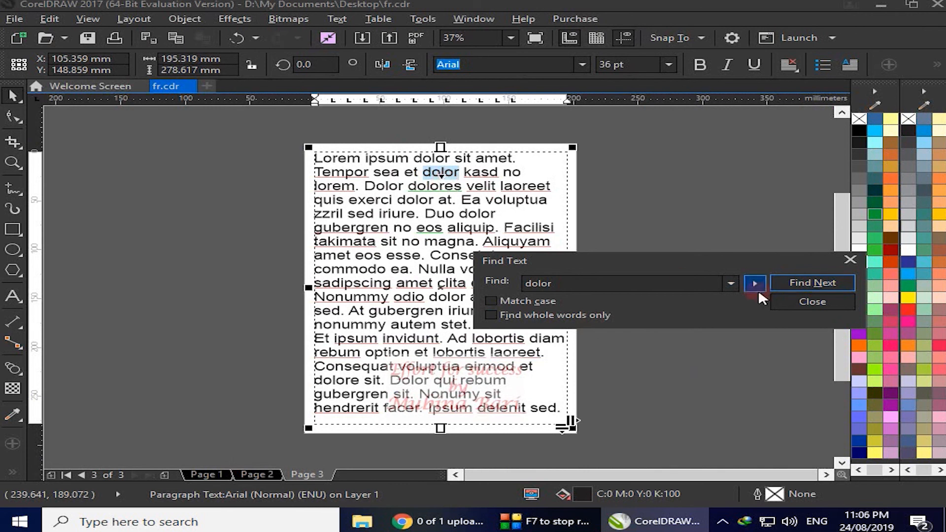
click(802, 282)
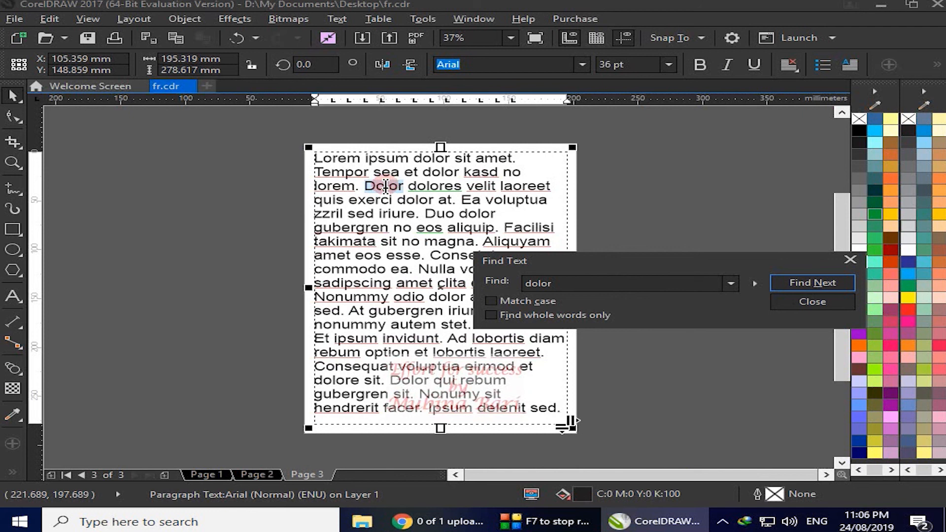
click(851, 260)
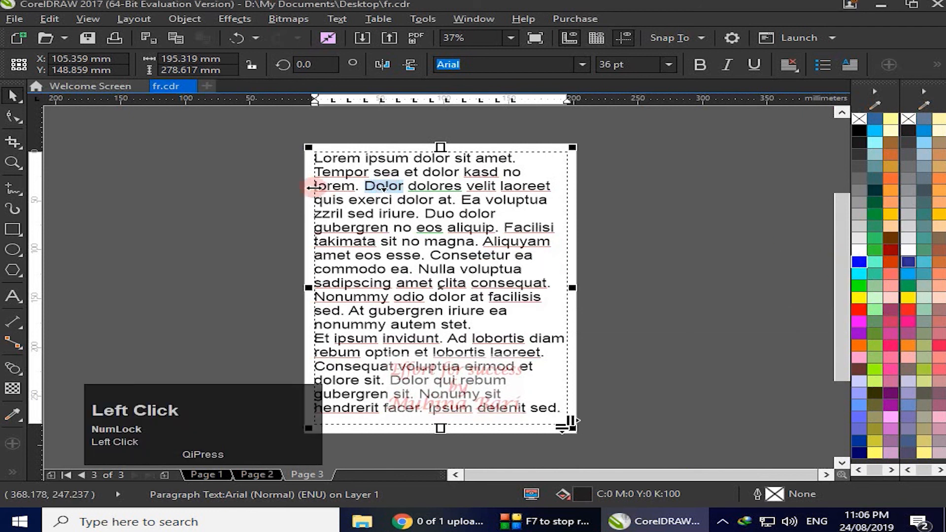
click(120, 237)
Set up a text replacement on page 3 that finds "dolor" and replaces it with "rupes".
click(49, 18)
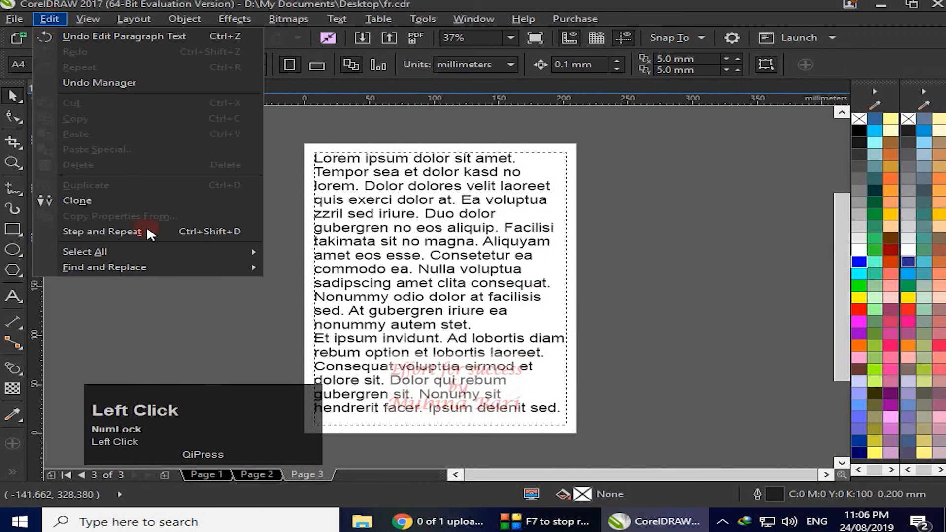
mouse_move(135, 264)
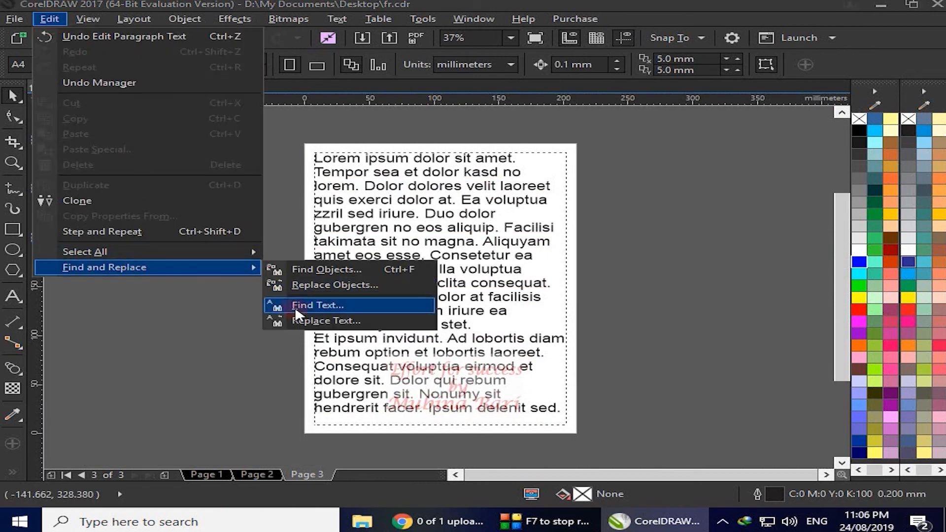
click(298, 322)
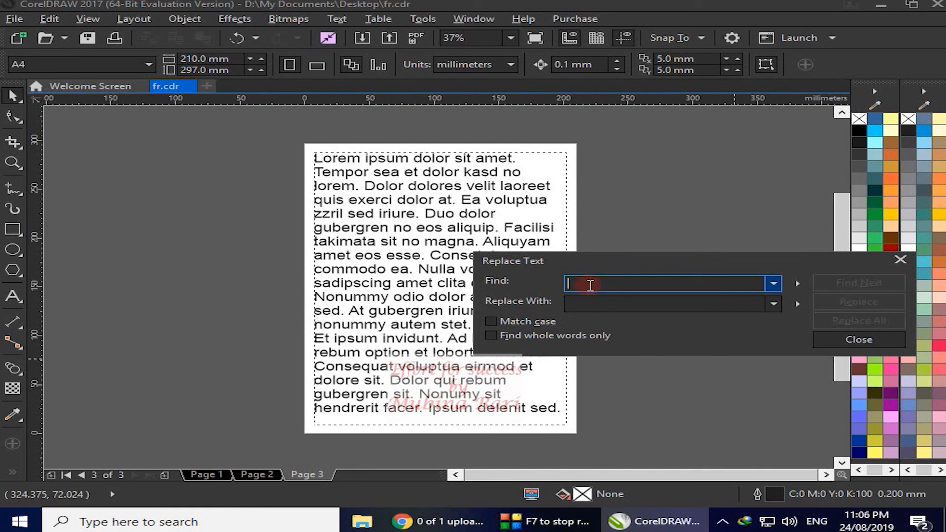
text(dolor)
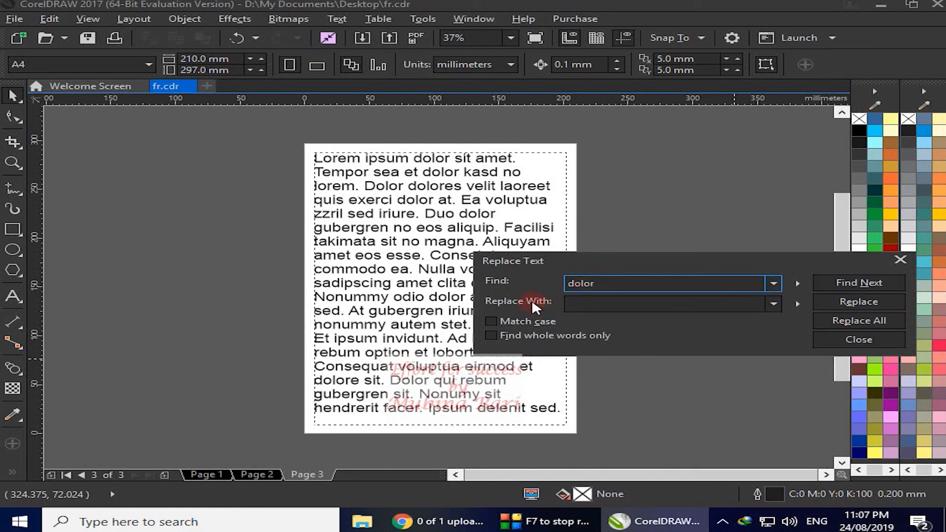
click(574, 306)
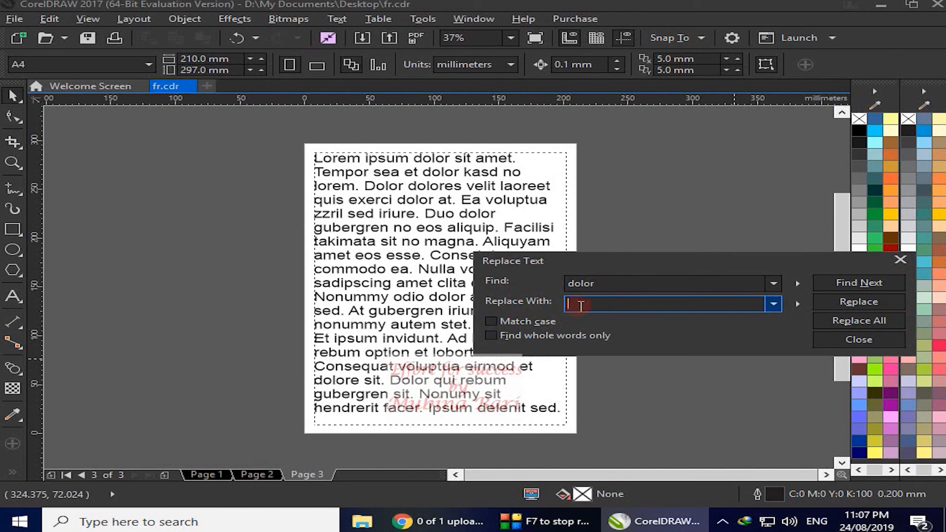
text(rupes)
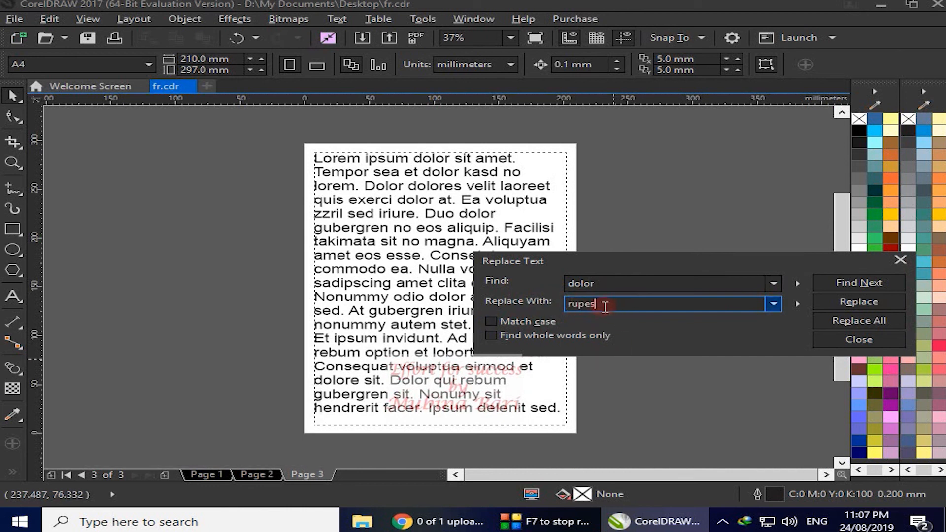
Find and replace the first "dolor" with "rupes", and replace all remaining occurrences in the paragraph text.
click(872, 279)
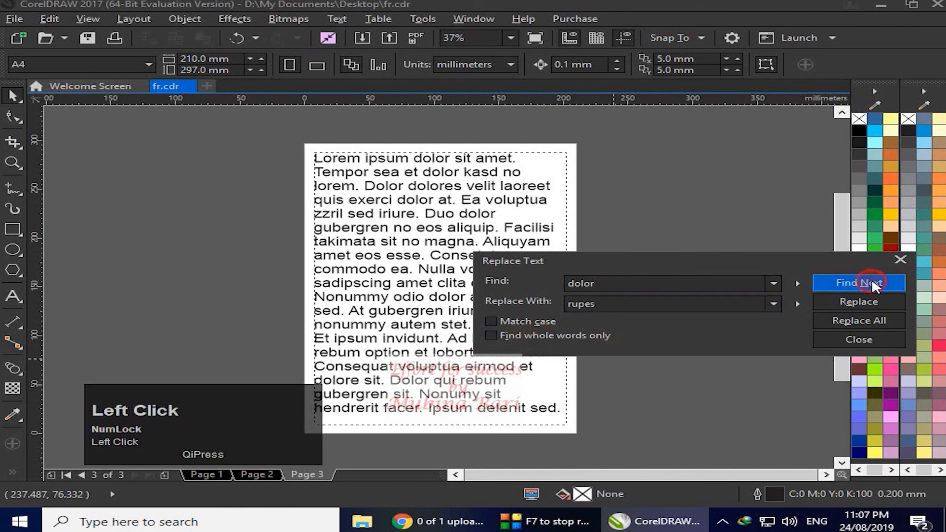
click(439, 155)
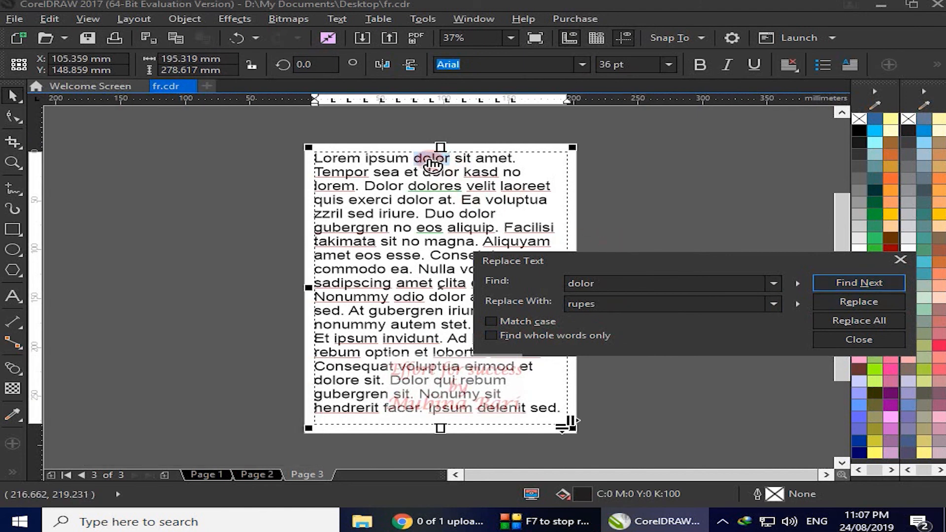
click(856, 299)
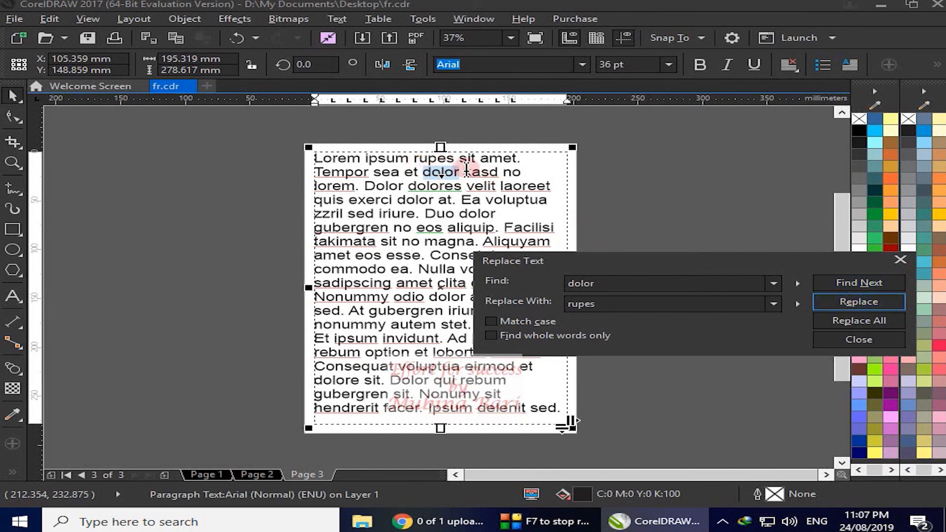
click(841, 326)
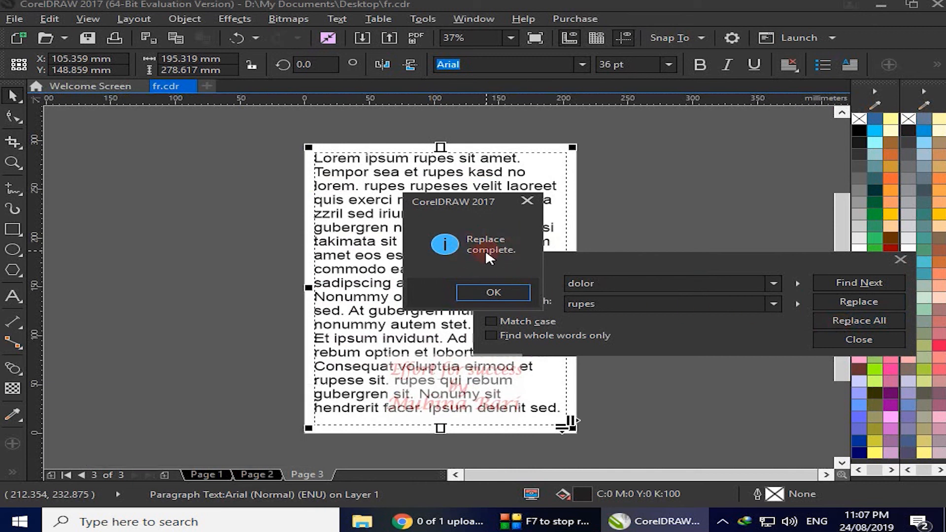
click(506, 289)
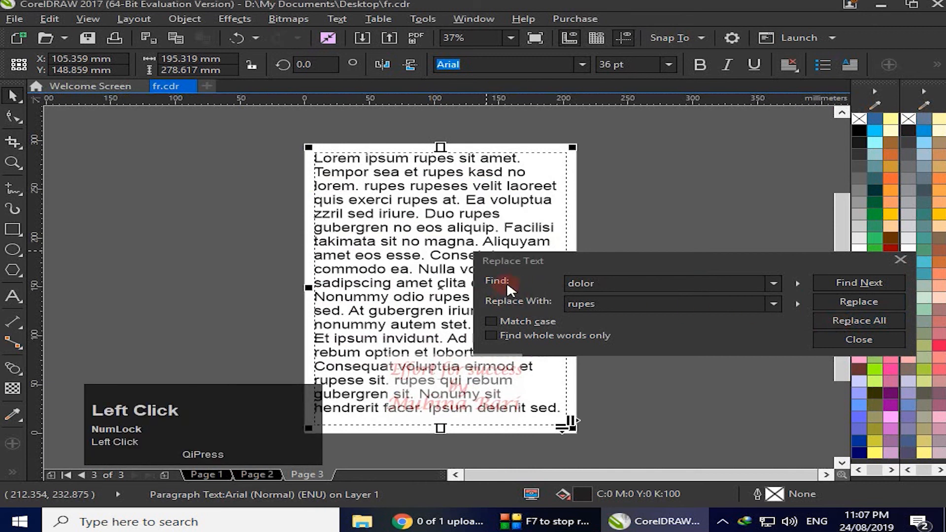